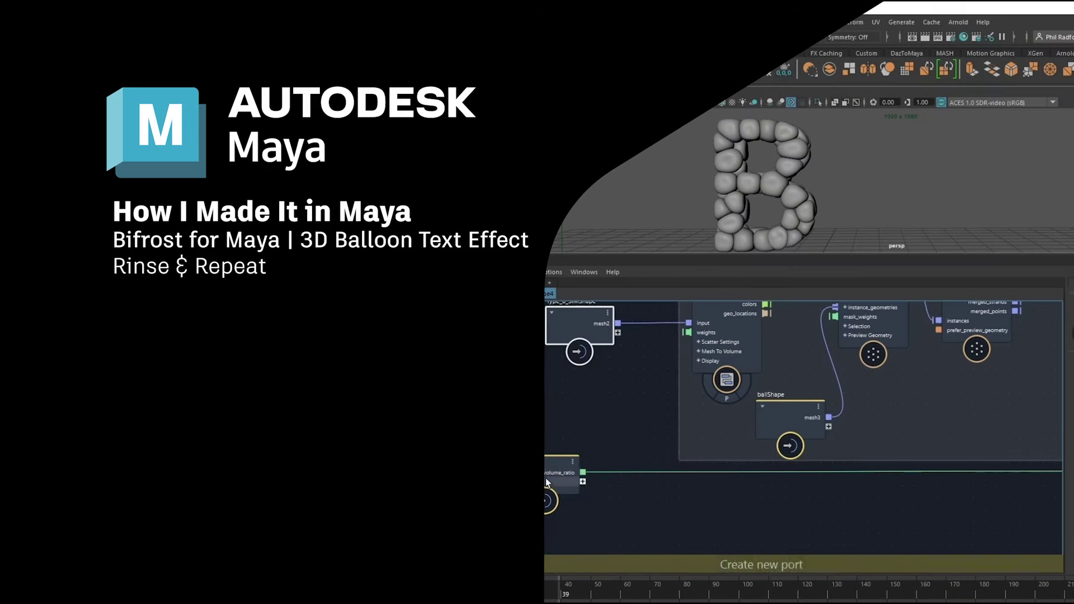
- Rename the input node's target_volume_ratio port to B
right_click(549, 474)
click(572, 481)
text(B)
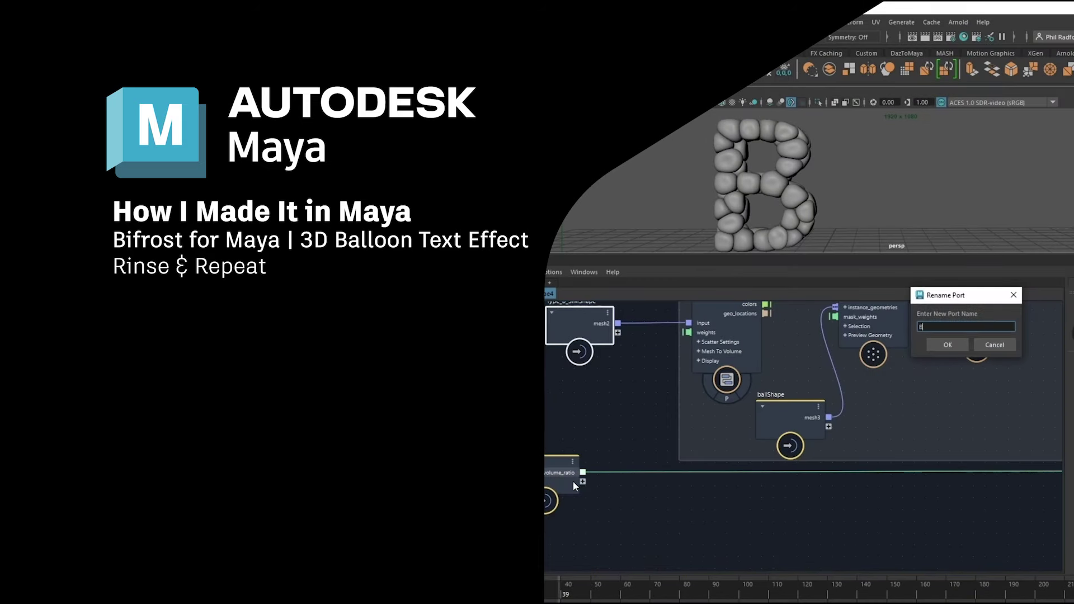
key(Return)
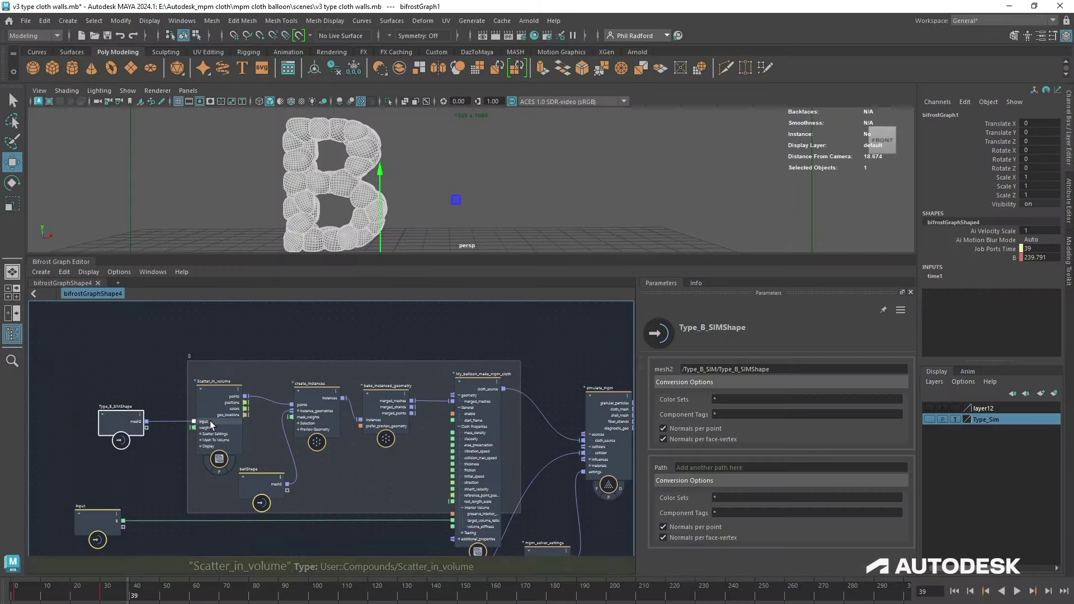
- Duplicate the Scatter_in_volume, create_instances, ballShape, bake_instanced_geometry and My_balloon_make_mpm_cloth nodes and place the copies above the originals
click(220, 426)
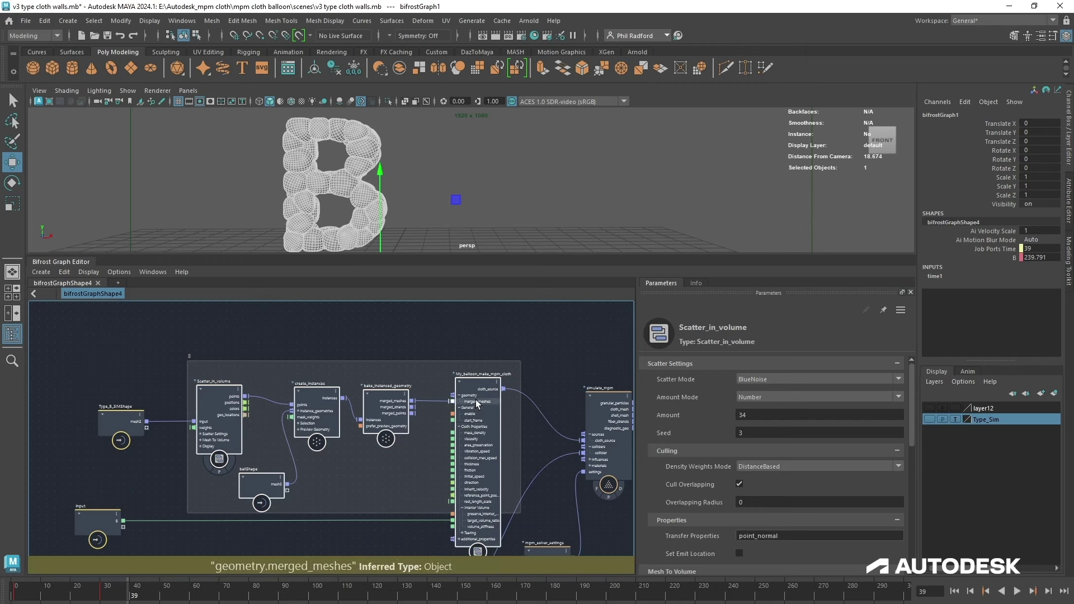
alt+middle_drag(420, 457, 415, 536)
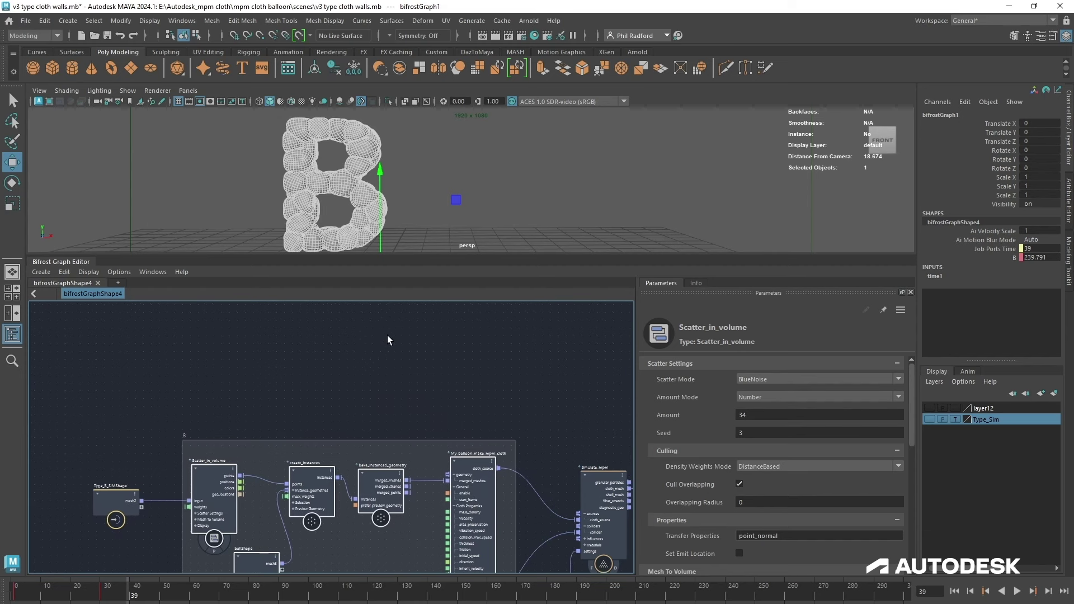
key(ctrl+v)
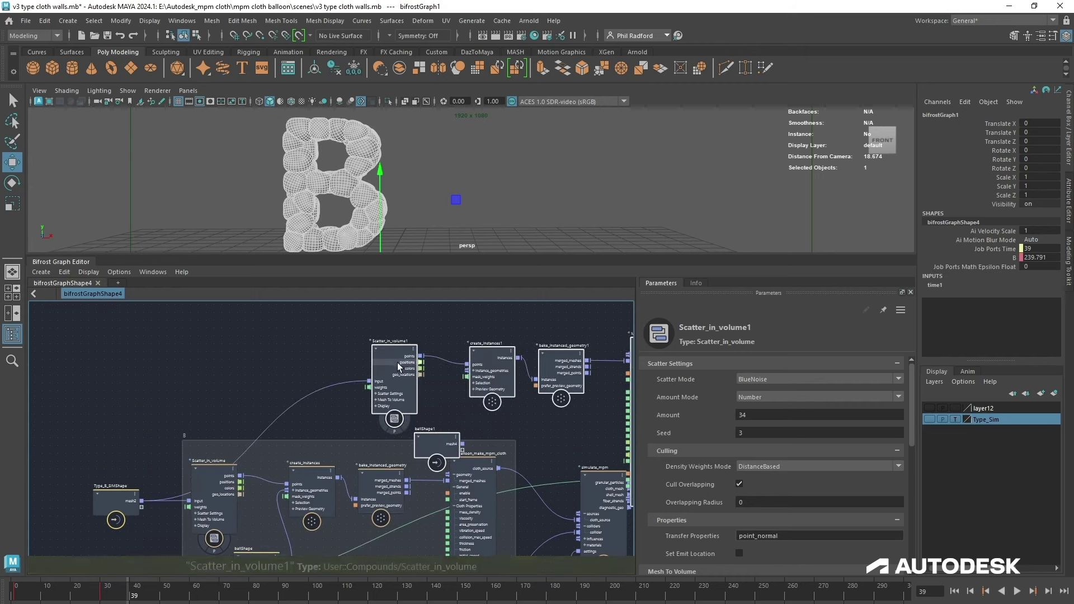
drag(397, 362, 223, 292)
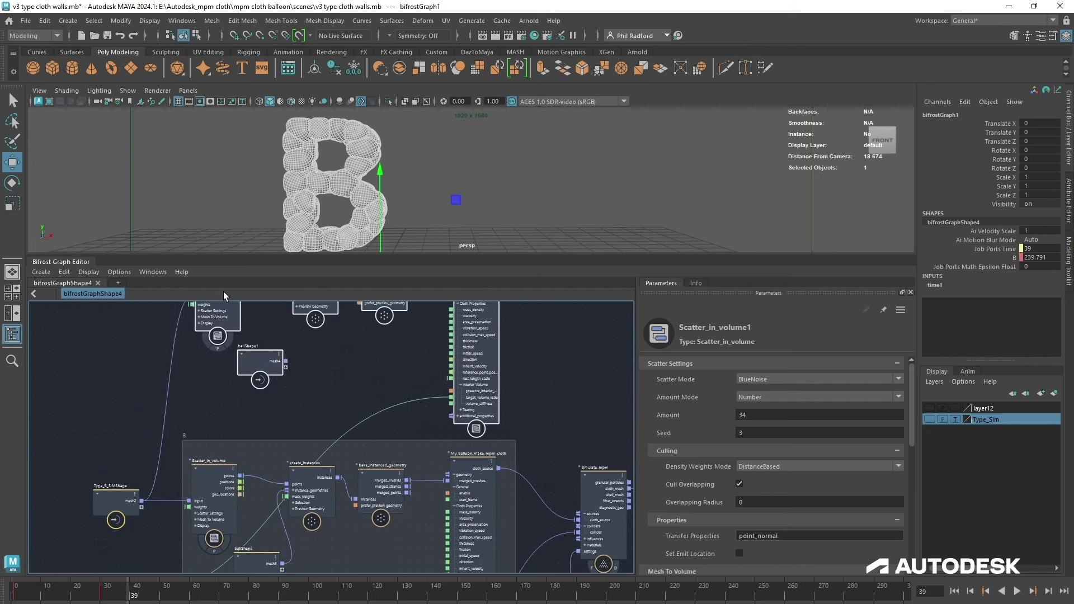
alt+middle_drag(399, 366, 416, 378)
- Cut the duplicated nodes' links to Type_B_SIMShape and the B input, and connect ballShape1's mesh to create_instances1's instance_geometries
click(216, 415)
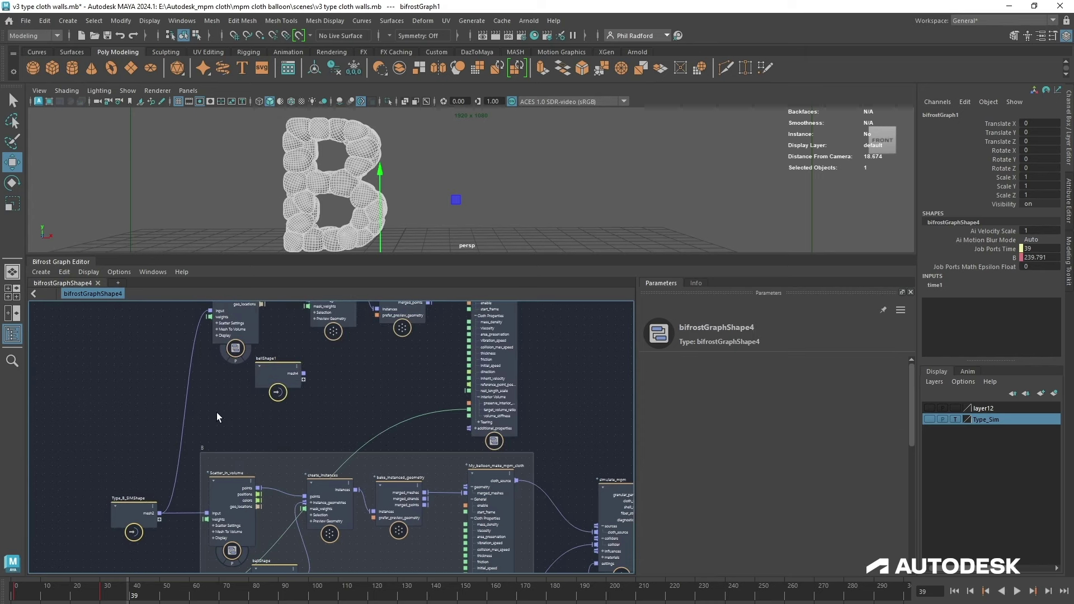
drag(216, 412, 131, 336)
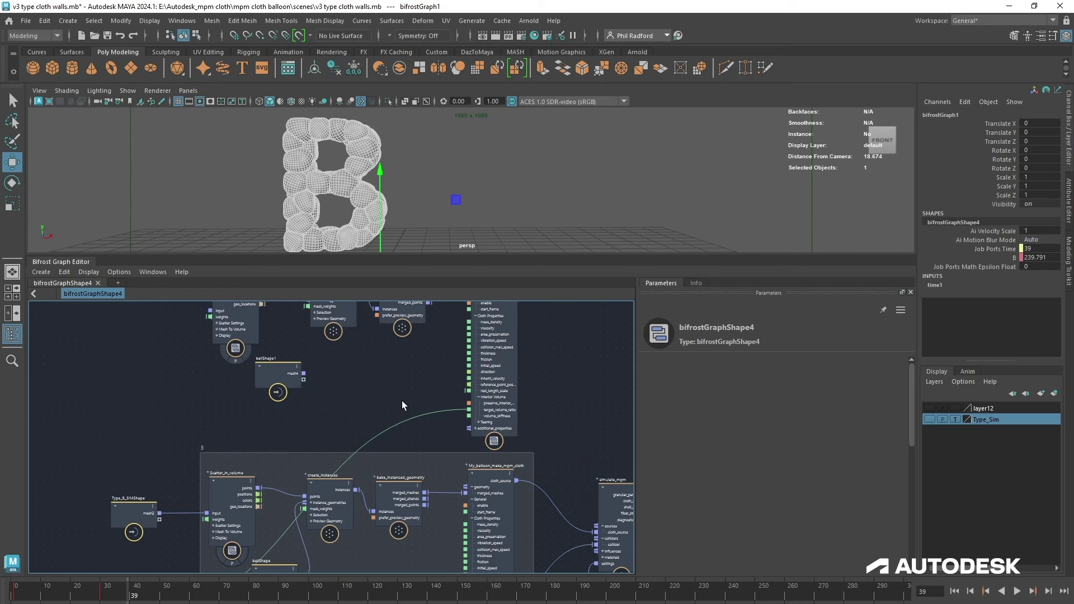
drag(425, 421, 424, 422)
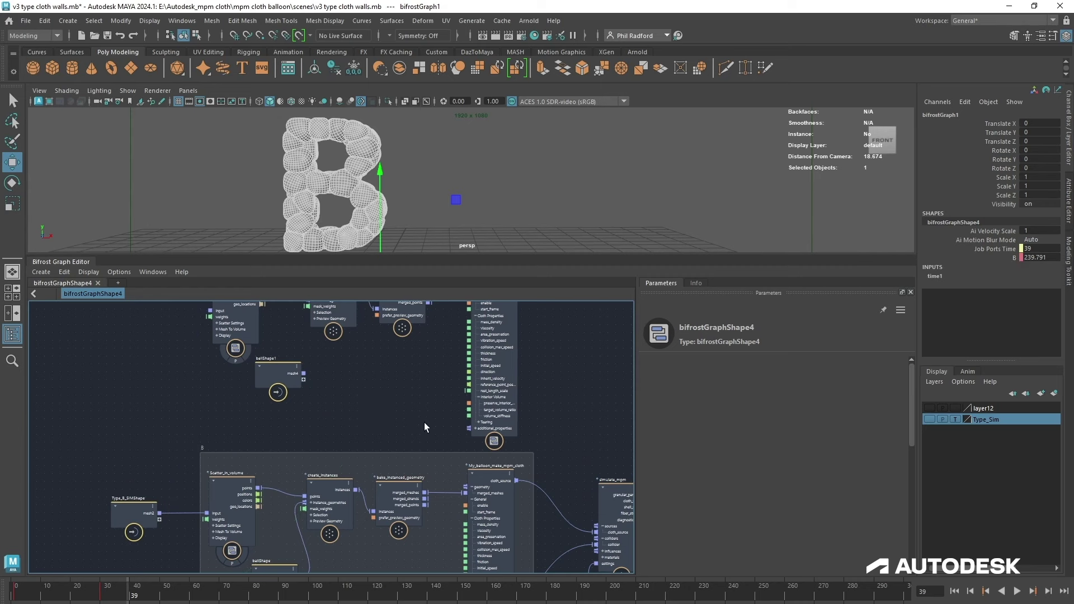
middle_drag(420, 420, 453, 424)
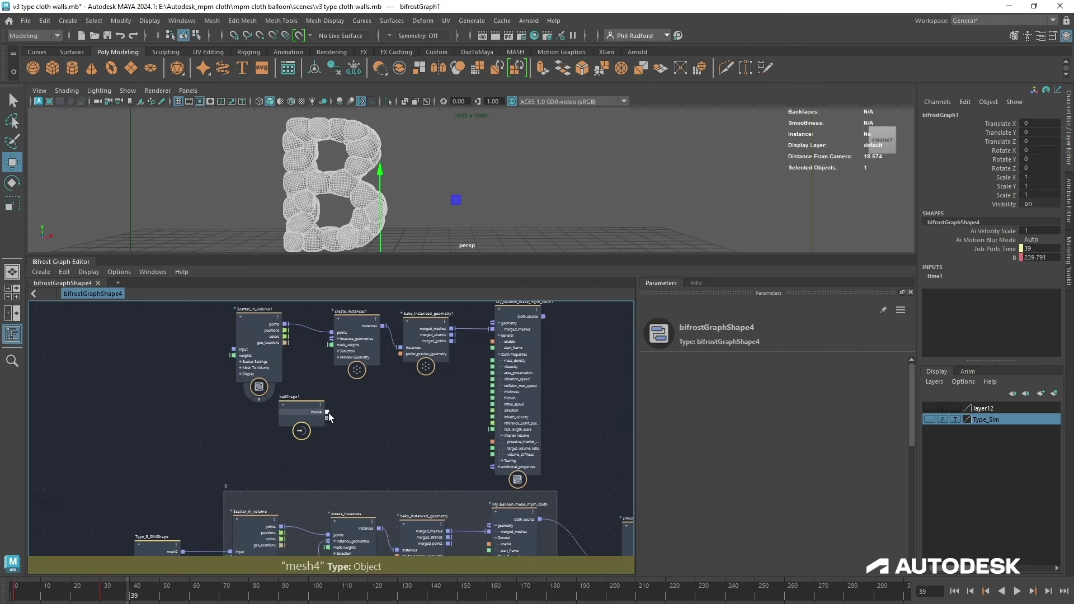
drag(328, 413, 331, 338)
- Add Type_I_SIM from the Outliner to the graph and connect its mesh to the input of Scatter_in_volume1
drag(856, 603, 889, 198)
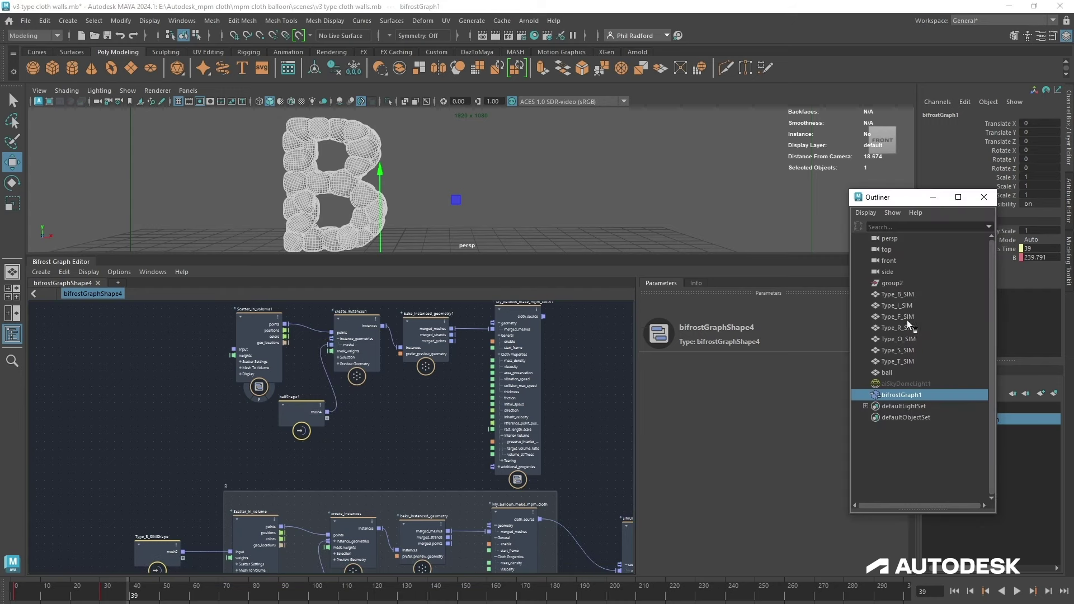
click(896, 306)
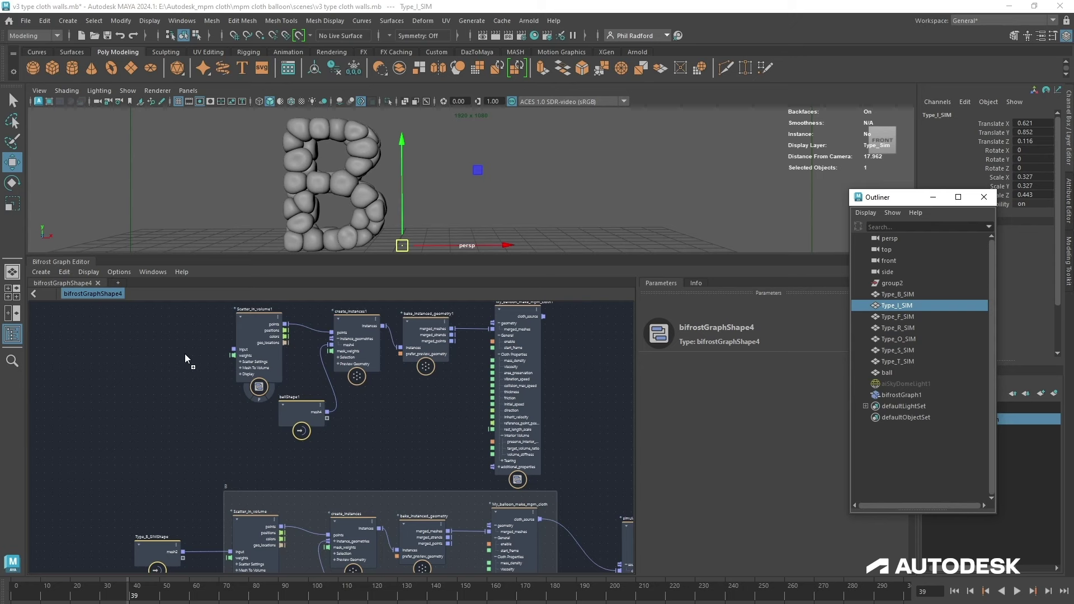
middle_drag(185, 353, 185, 353)
drag(186, 368, 233, 349)
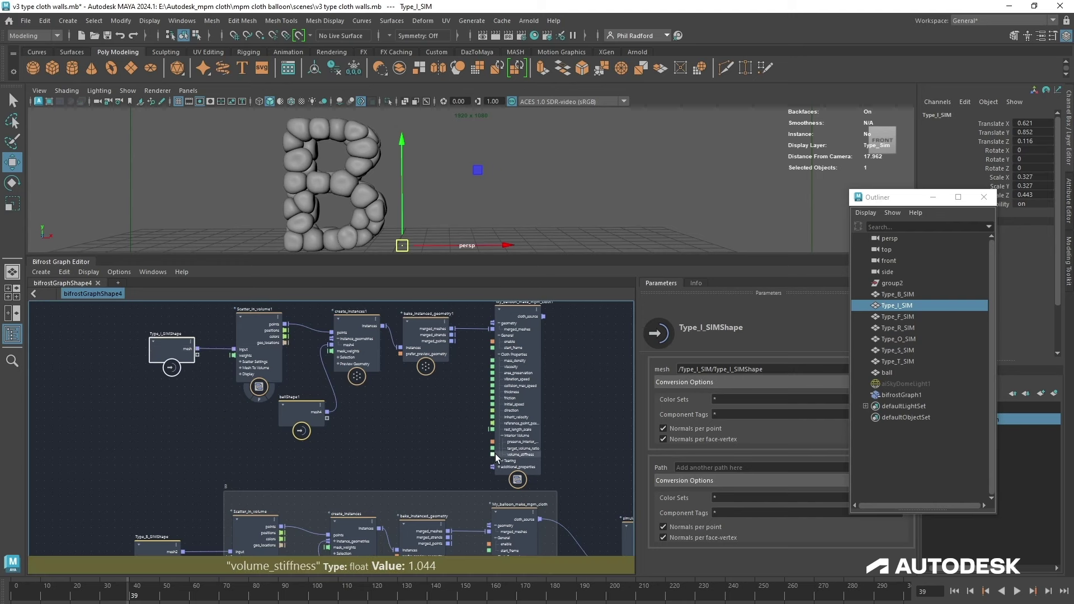
- Add a new input node below Type_I_SIMShape and connect it to target_volume_ratio on My_balloon_make_mpm_cloth1
middle_drag(398, 458, 429, 317)
middle_drag(384, 371, 337, 489)
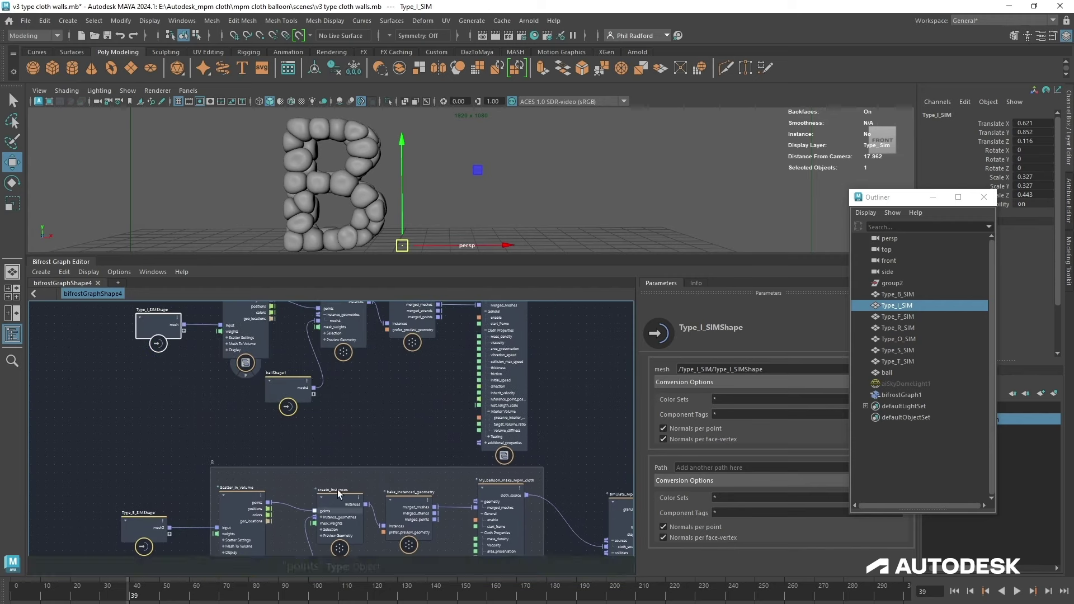
middle_drag(363, 444, 513, 326)
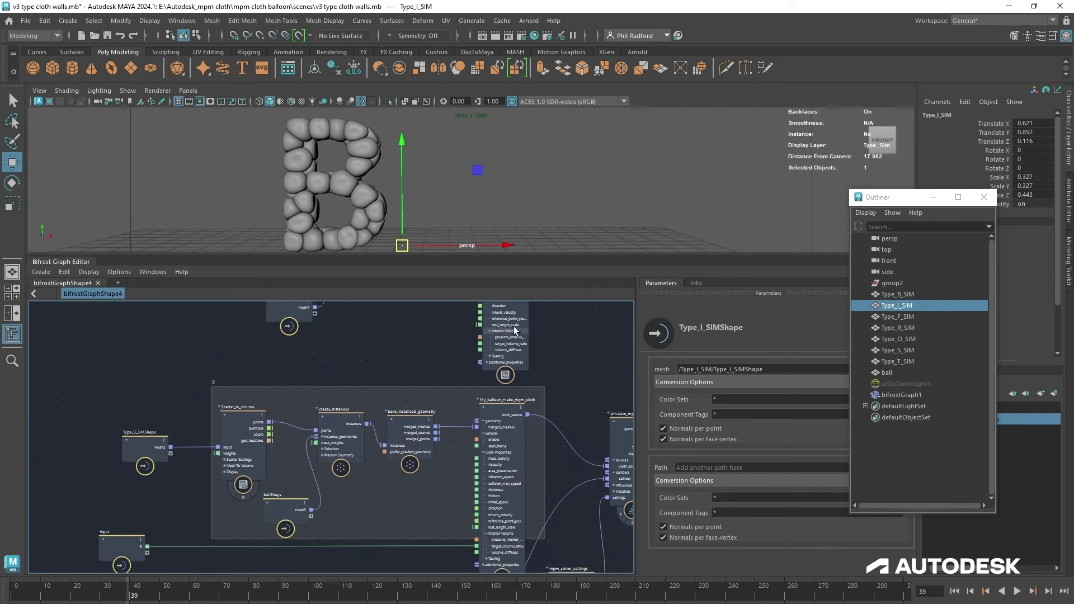
middle_drag(330, 369, 386, 436)
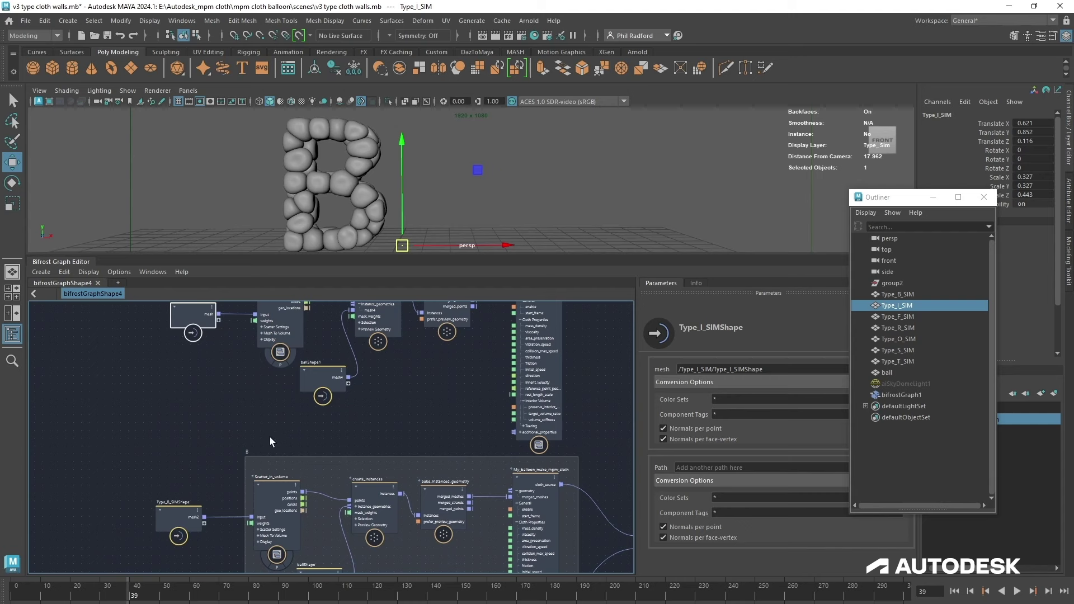
click(257, 416)
key(Tab)
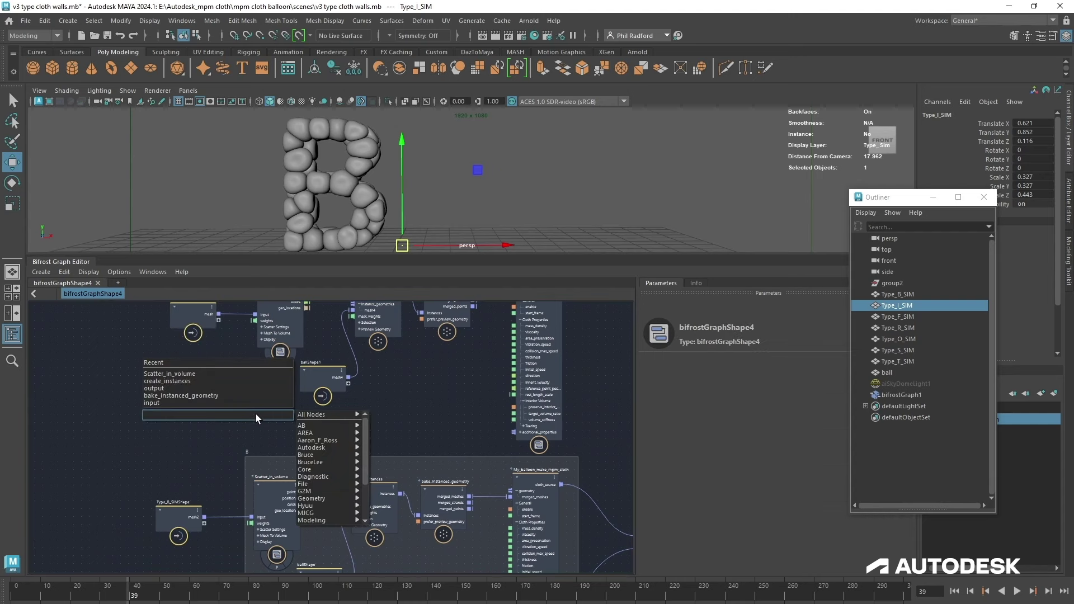
text(inpu)
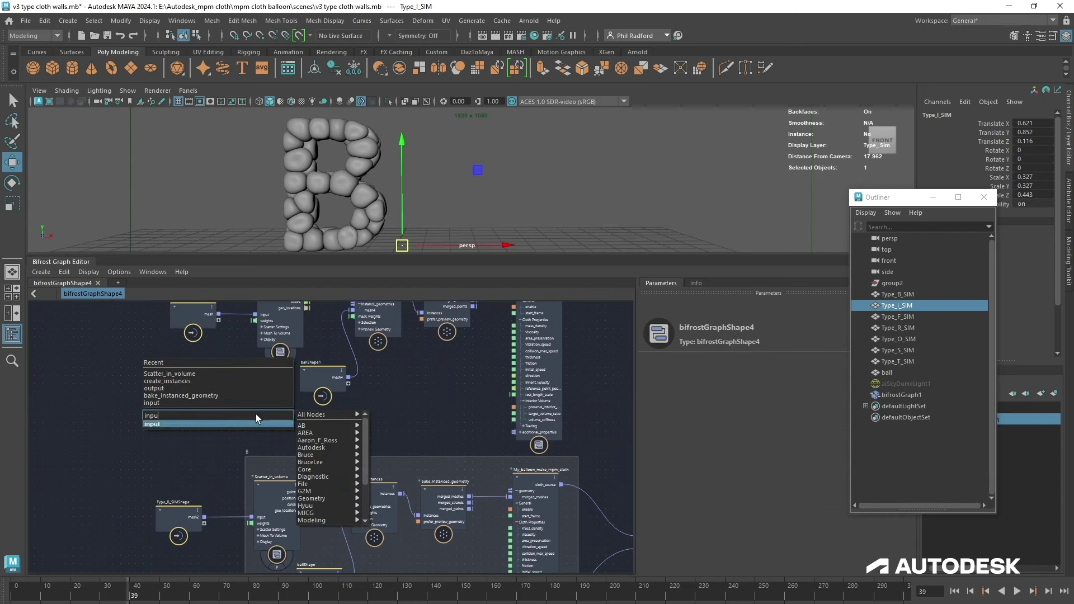
key(Return)
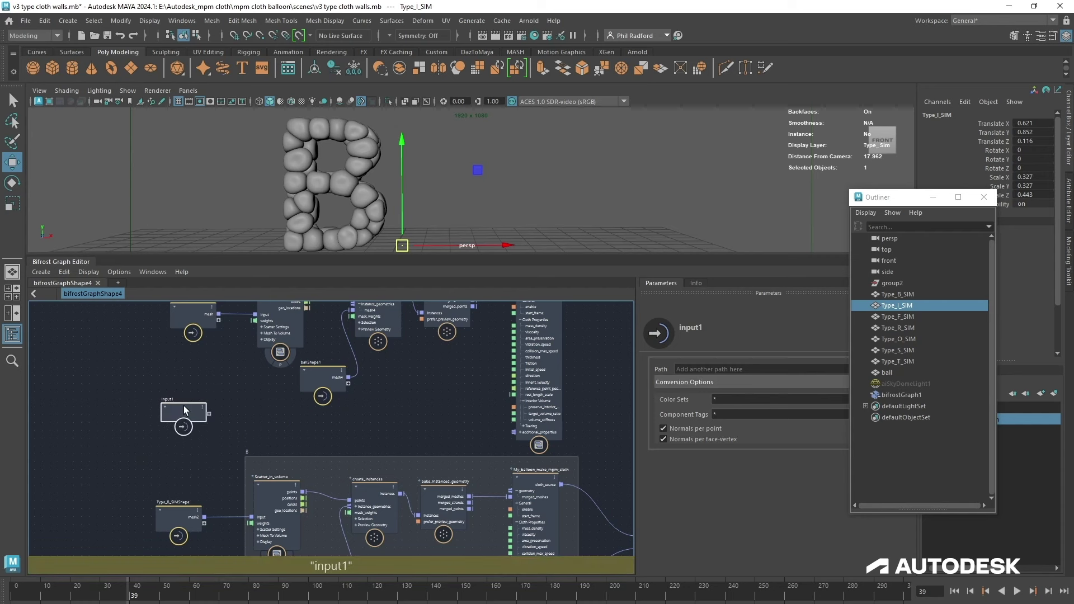
drag(181, 413, 187, 419)
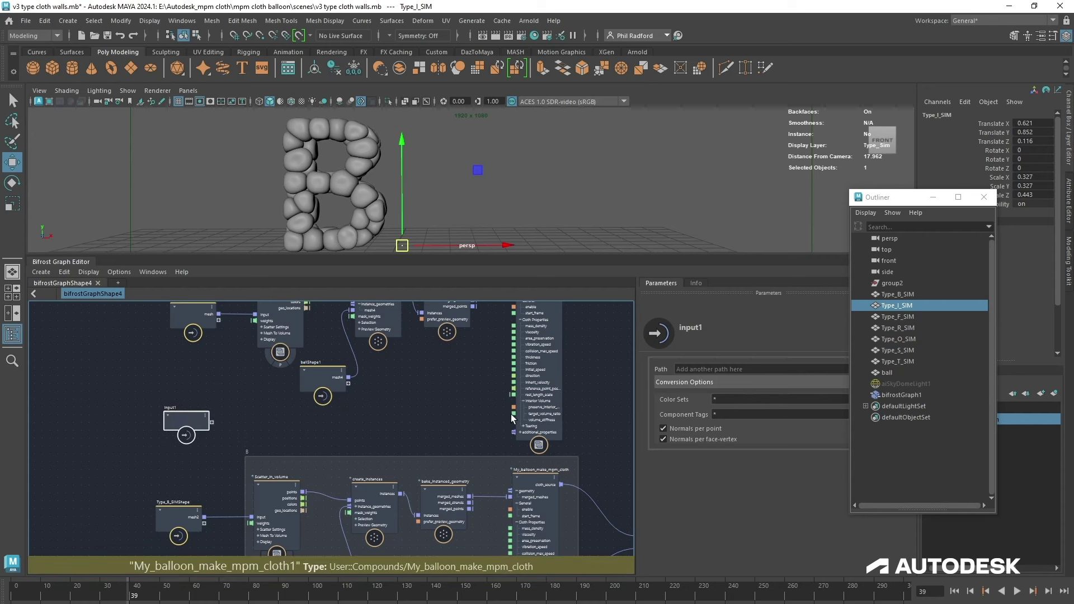
drag(513, 414, 193, 422)
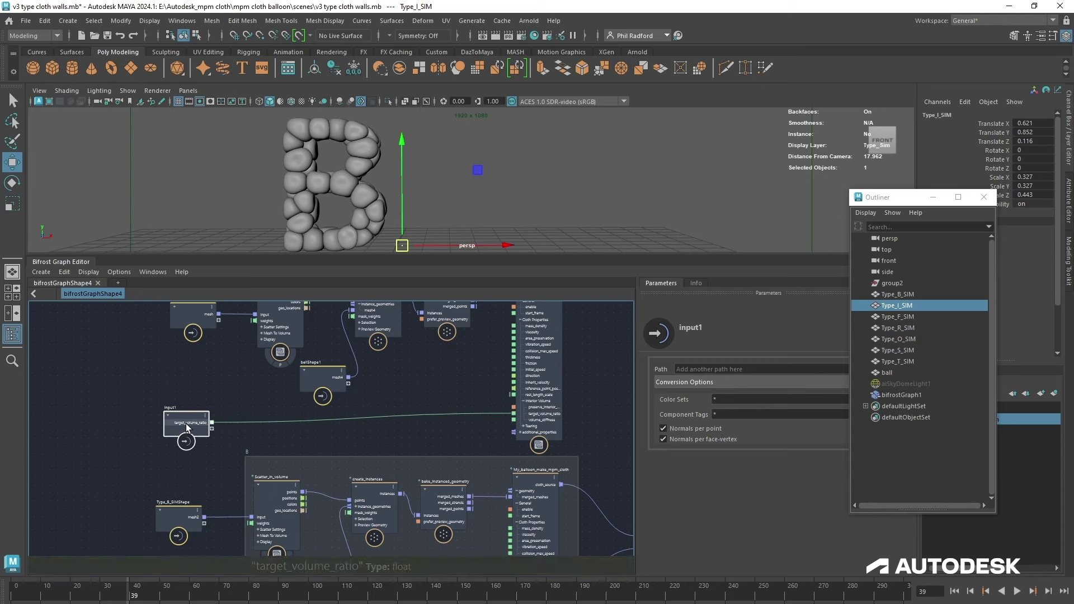
- Rename the new input node's target_volume_ratio port to I
right_click(188, 424)
click(198, 441)
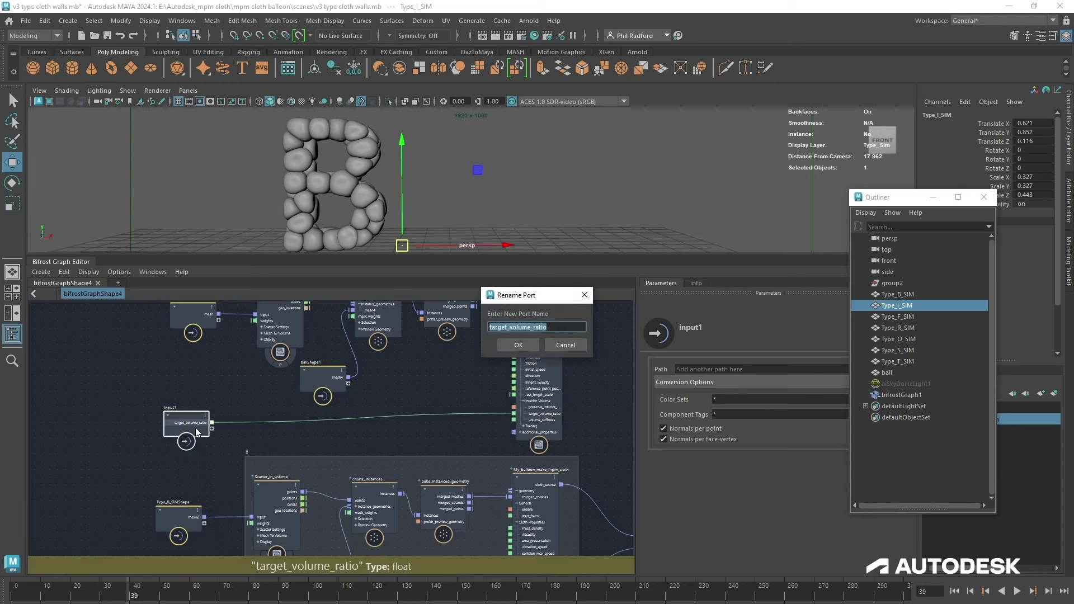
key(BackSpace)
key(Escape)
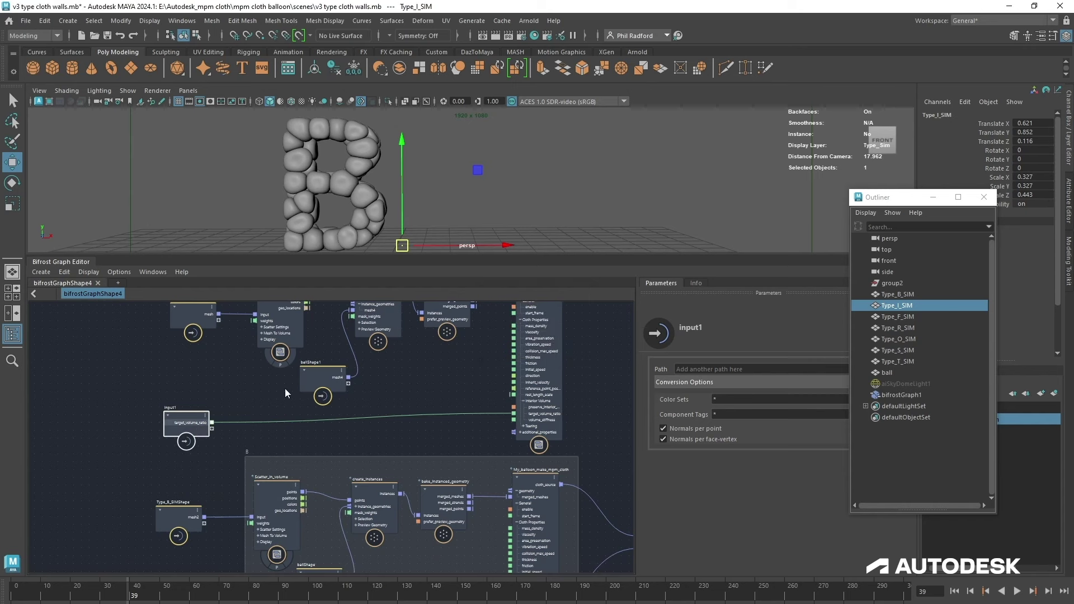
- Select bifrostGraph1 in the Outliner and move the Outliner window clear of the Channel Box
click(917, 395)
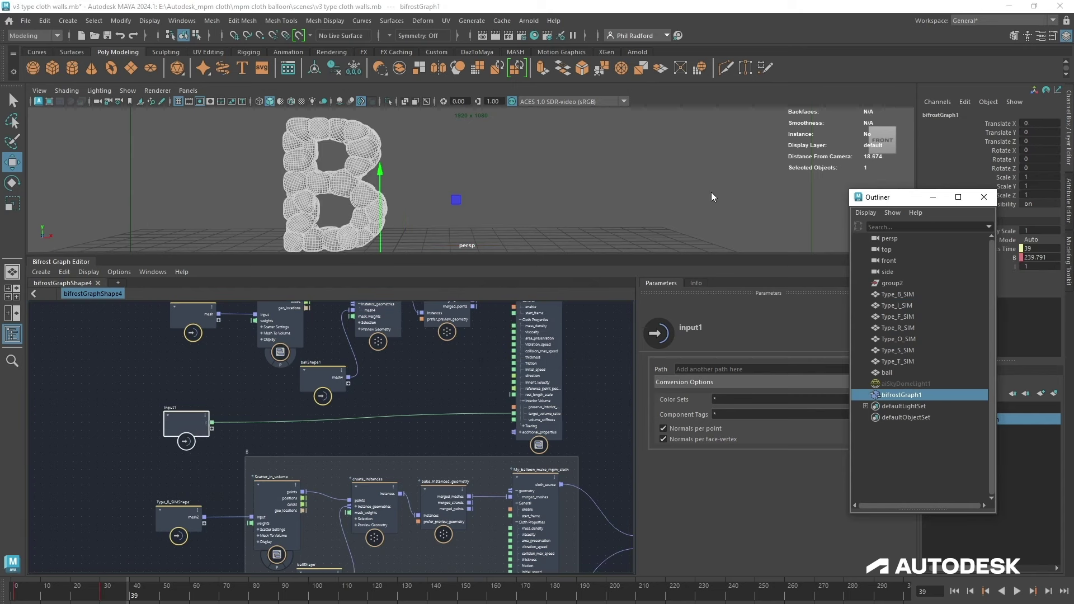
drag(901, 202, 674, 187)
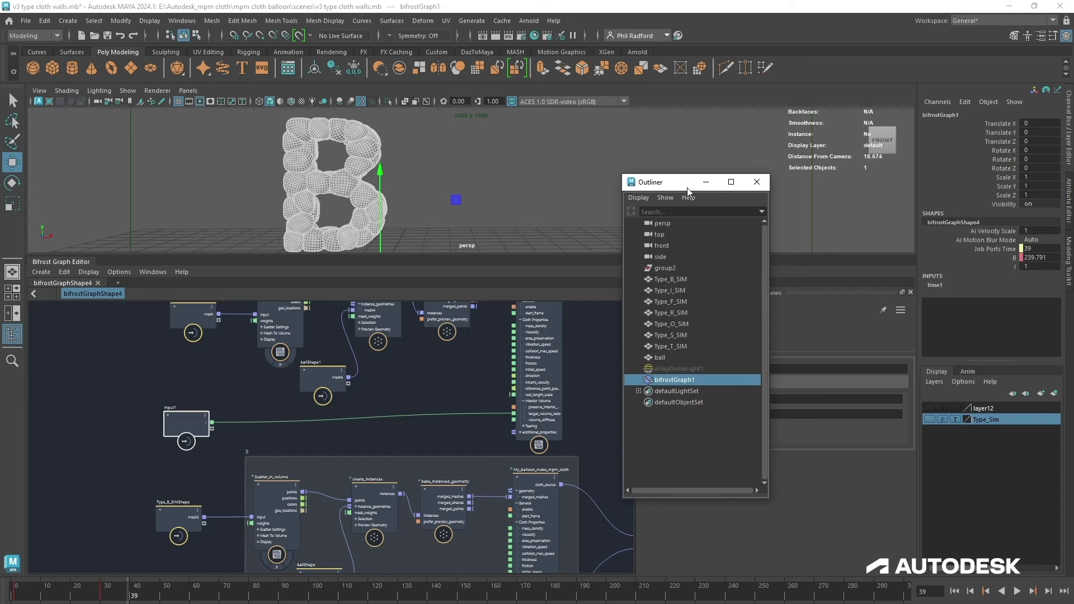
drag(688, 186, 776, 158)
- Line up the input1 node beneath the Type_I_SIMShape node
drag(189, 425, 185, 418)
alt+middle_drag(375, 402, 367, 405)
alt+right_drag(367, 405, 361, 409)
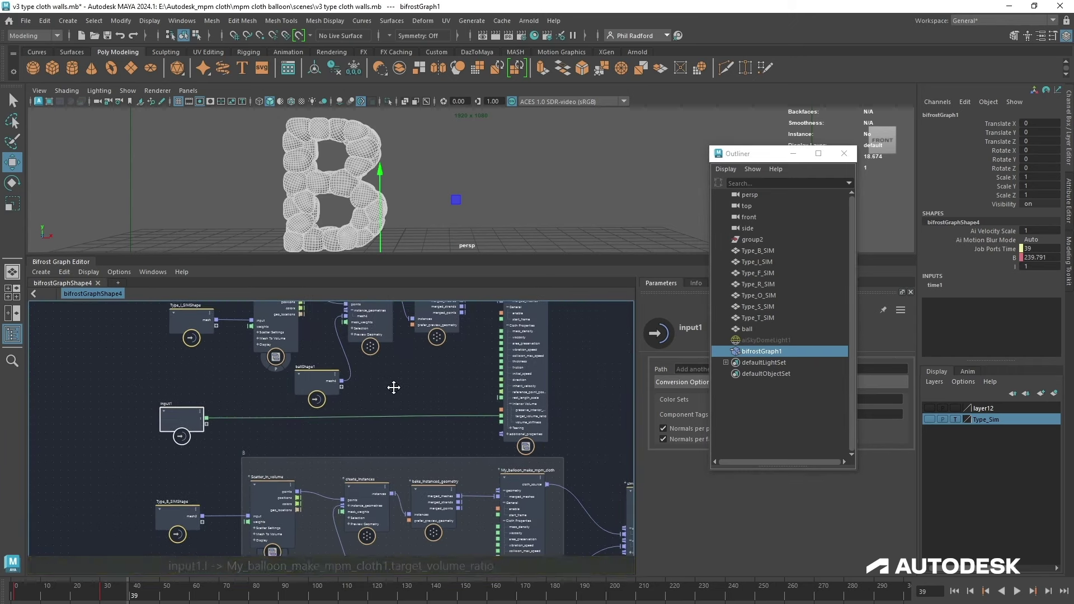
alt+middle_drag(393, 386, 384, 393)
alt+right_drag(384, 393, 372, 400)
drag(183, 416, 190, 416)
- Create a backdrop labelled I behind the five duplicated nodes
click(261, 328)
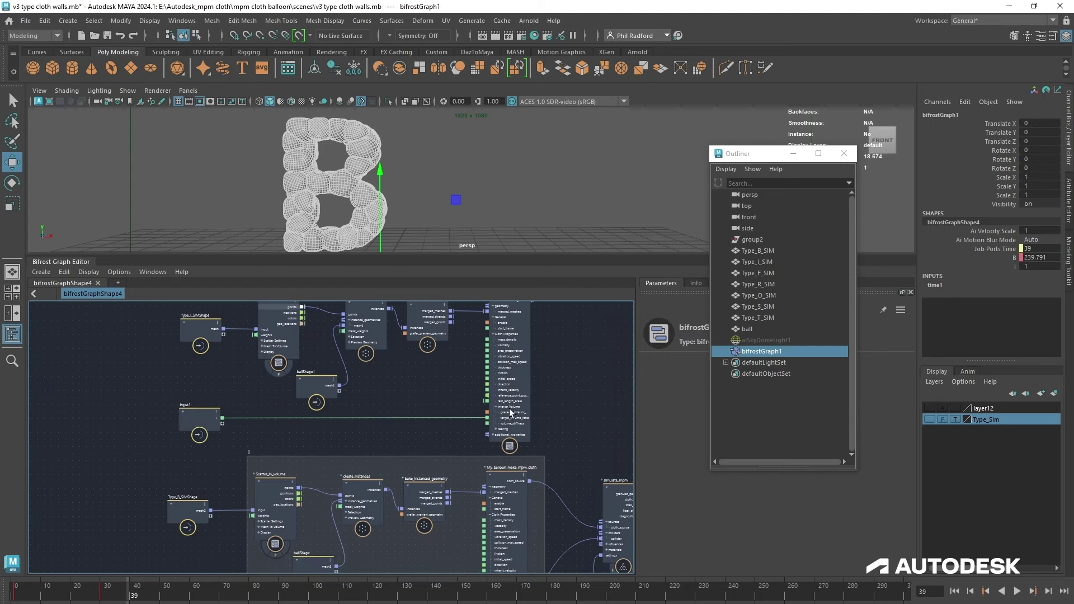
drag(538, 320, 267, 388)
right_click(311, 344)
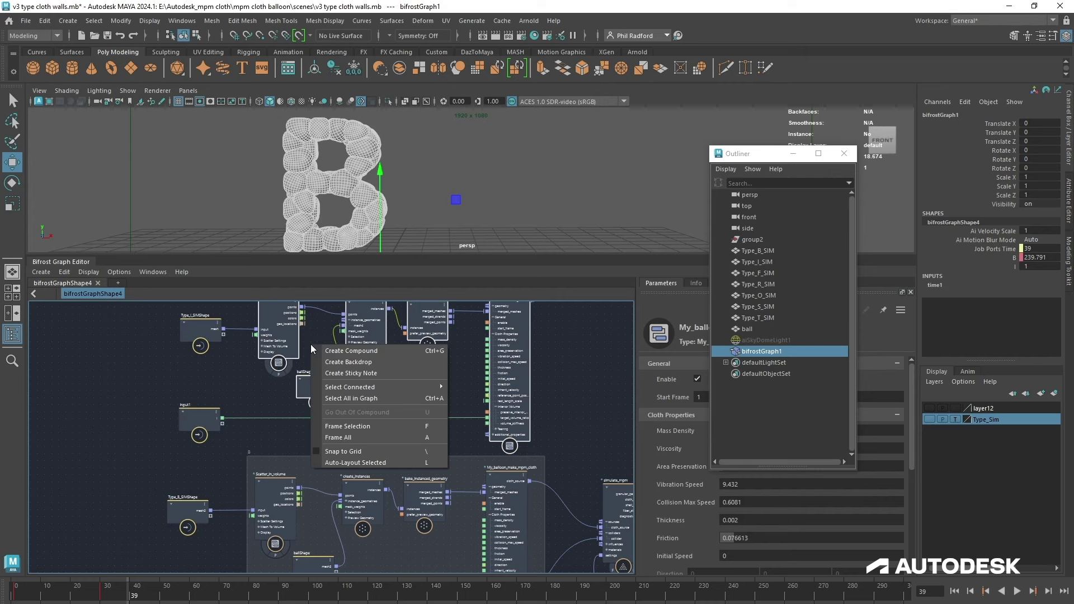
click(337, 364)
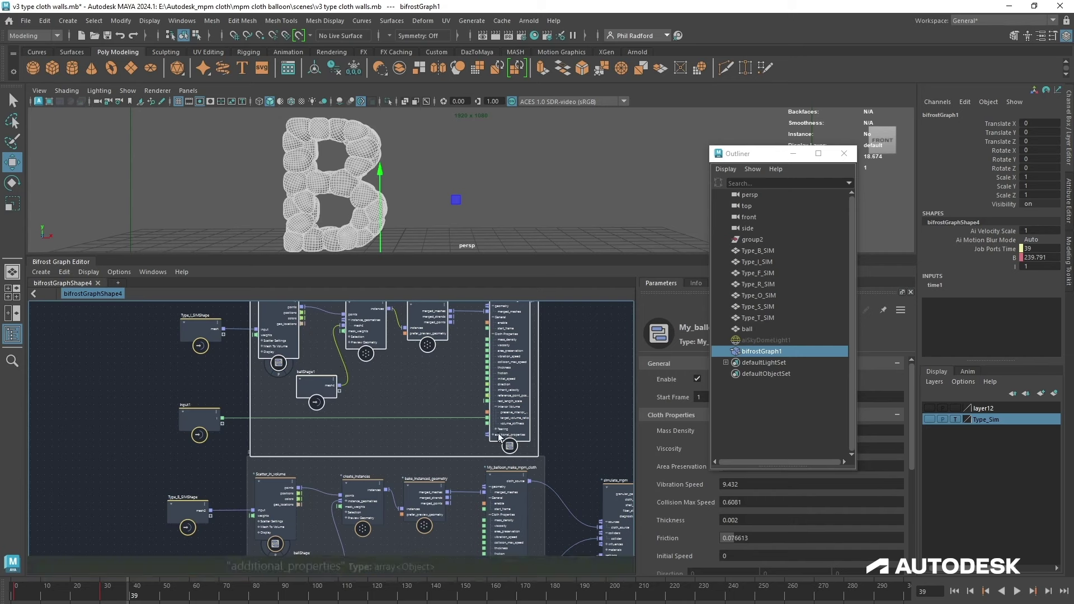
middle_drag(582, 366, 579, 413)
click(216, 334)
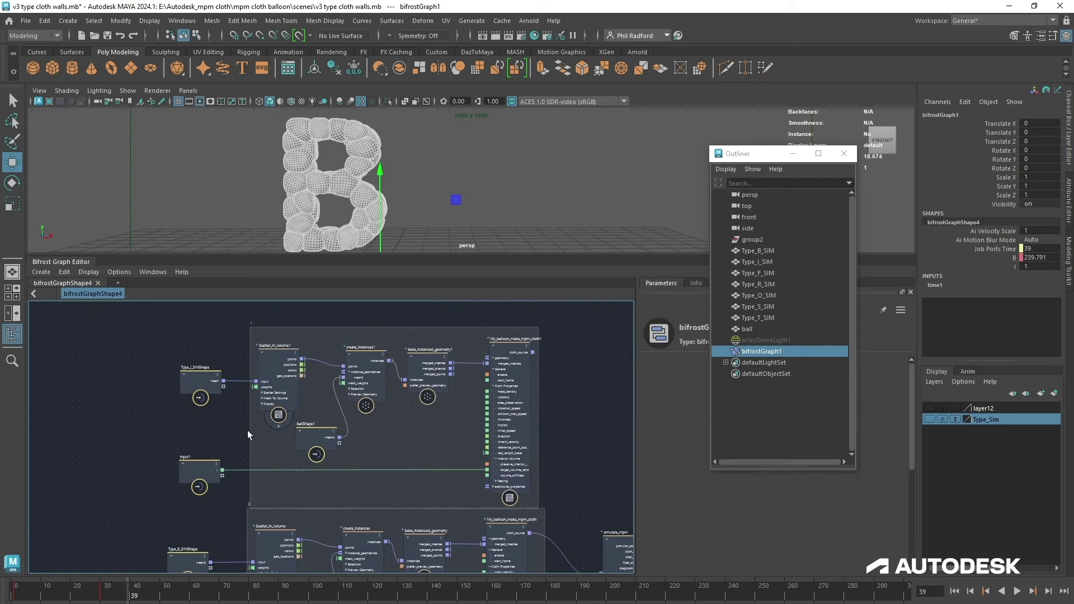
- Resize the new backdrop so it clears the B backdrop below and encloses My_balloon_make_mpm_cloth1
click(319, 334)
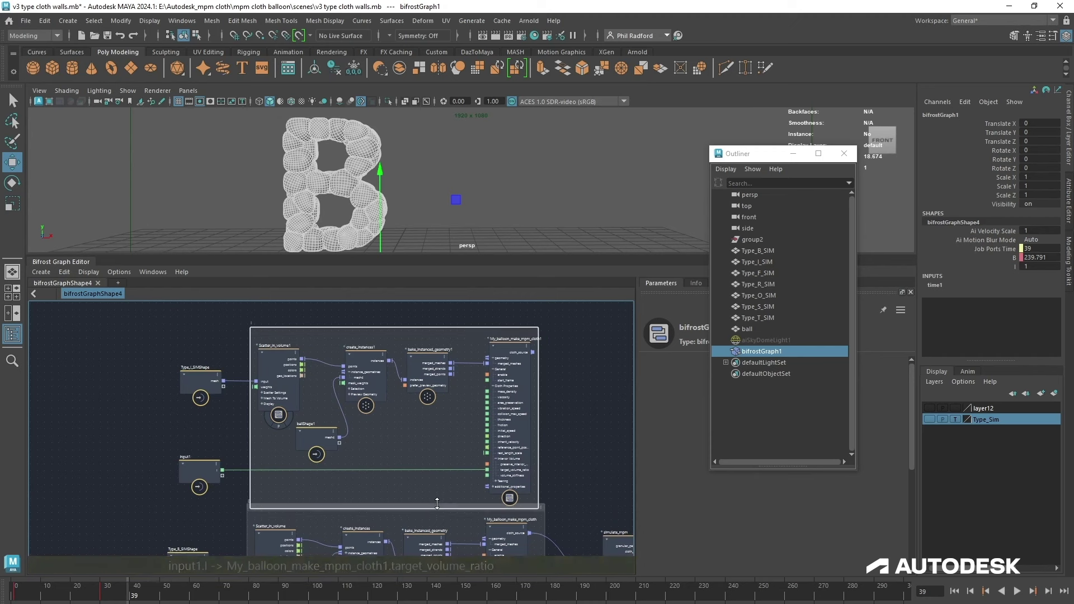
drag(435, 507, 433, 500)
drag(251, 417, 249, 418)
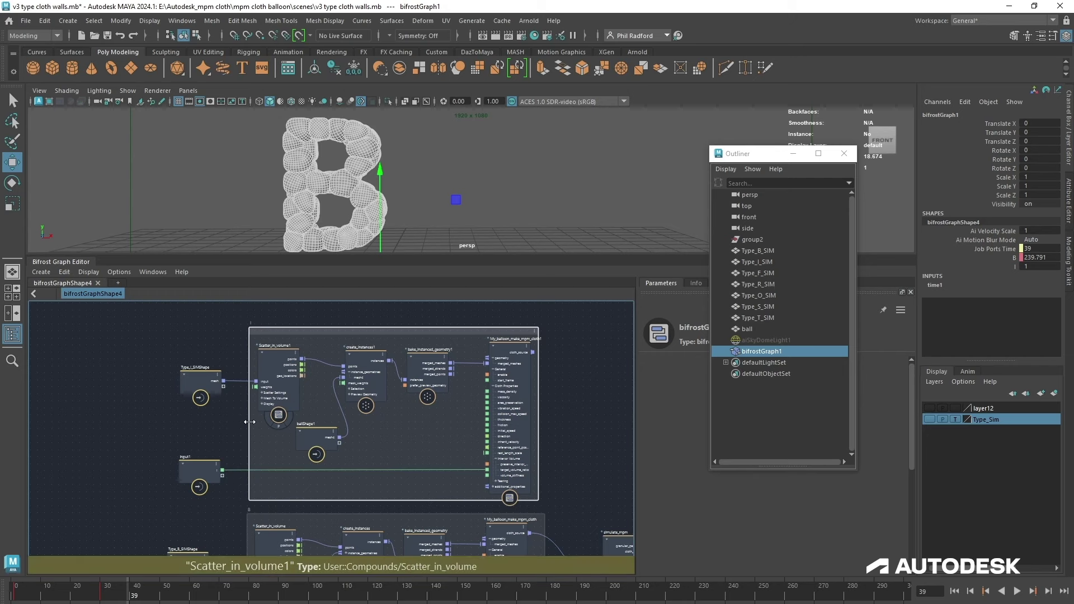
drag(537, 441, 544, 441)
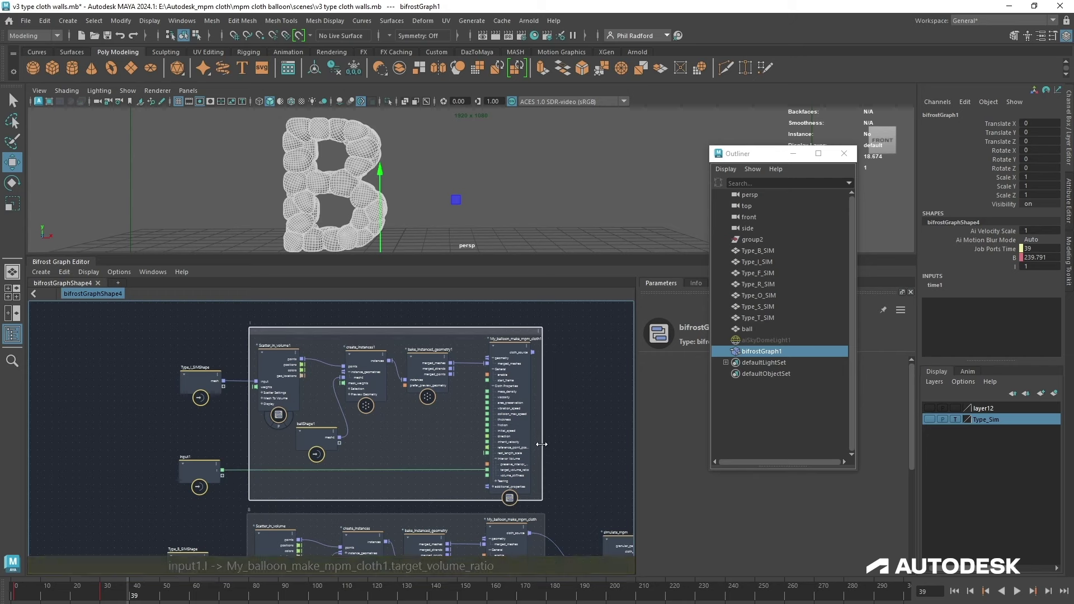
click(563, 411)
- Move the input1 node farther out from the I backdrop and select the Scatter_in_volume1 node
alt+middle_drag(554, 431, 547, 394)
alt+right_drag(546, 394, 561, 410)
alt+middle_drag(561, 410, 564, 445)
drag(178, 463, 168, 458)
click(160, 369)
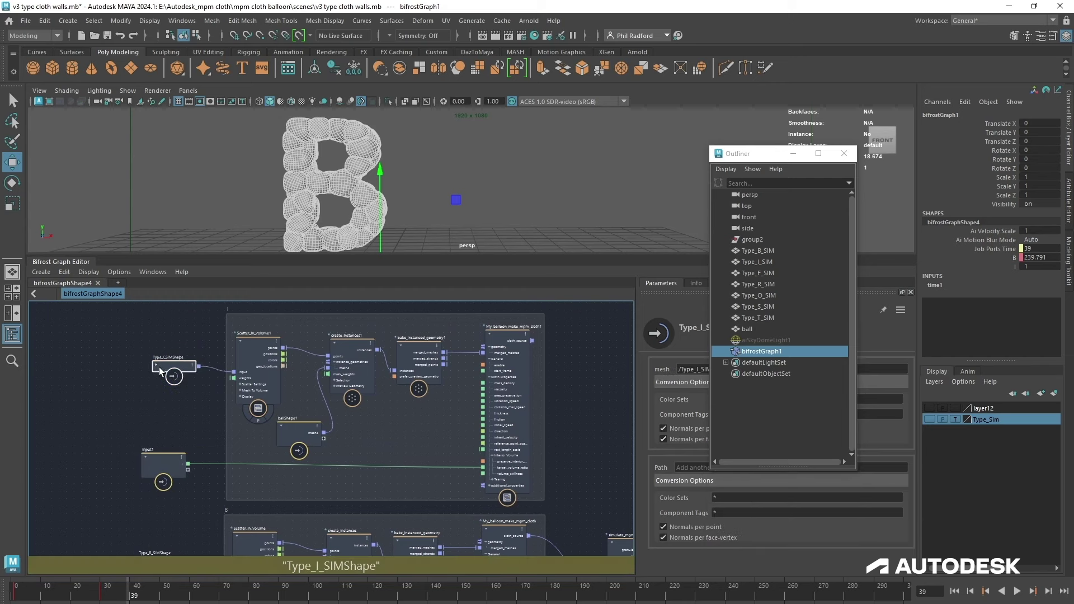
click(250, 344)
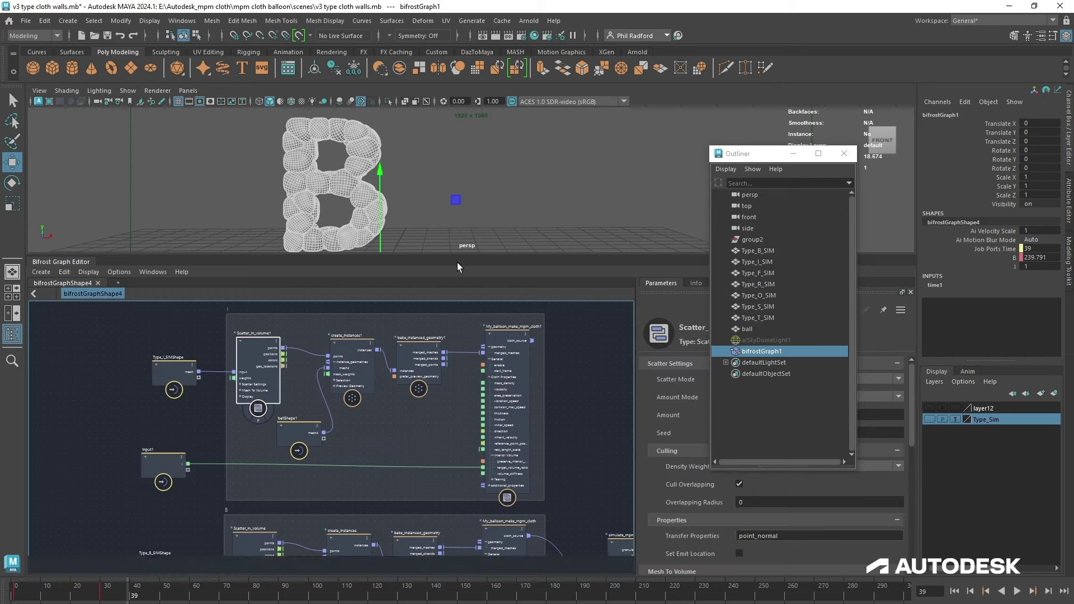
- Preview the Scatter_in_volume1 points at the first frame with the Type_Sim letter meshes shown around them
click(586, 177)
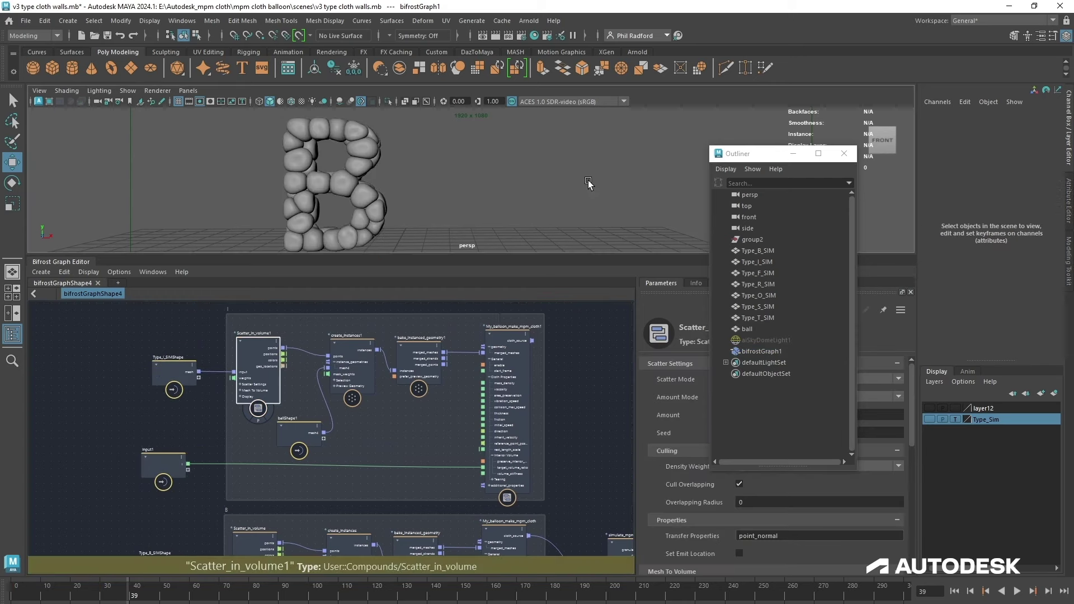
click(954, 592)
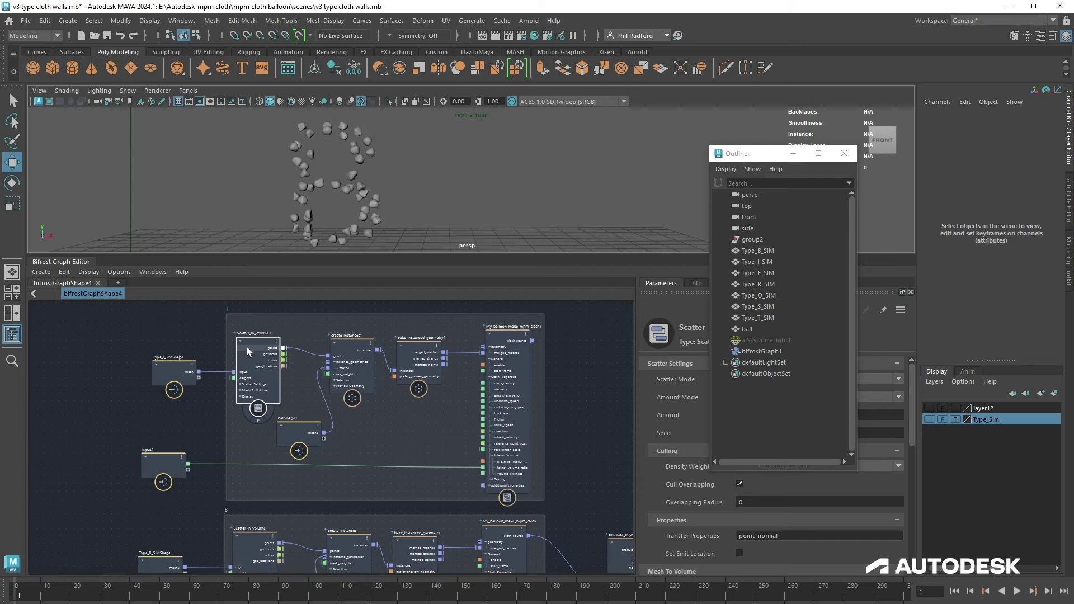
click(257, 422)
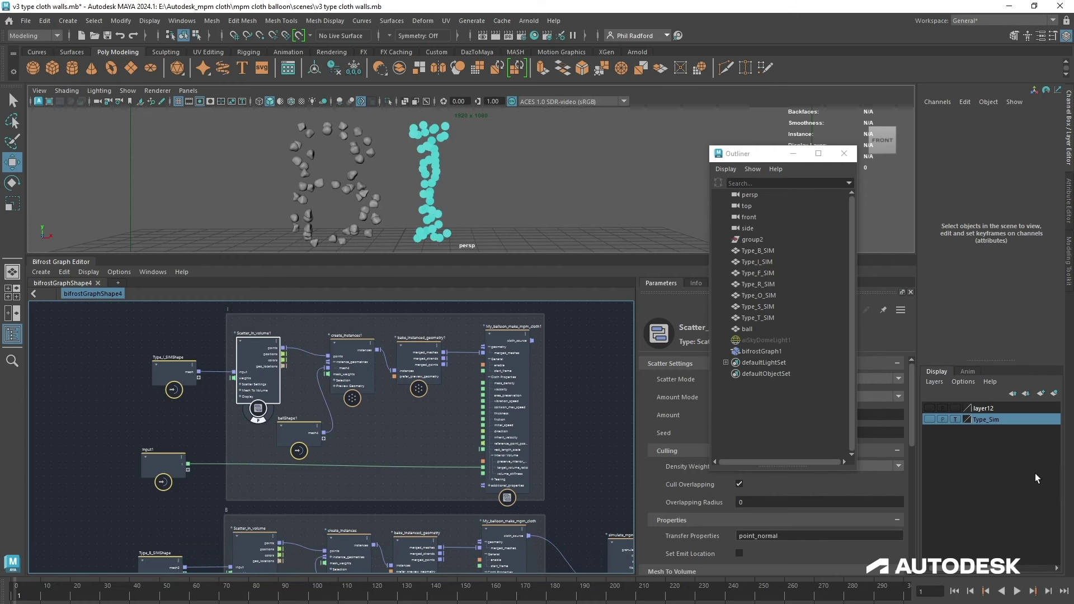
click(929, 420)
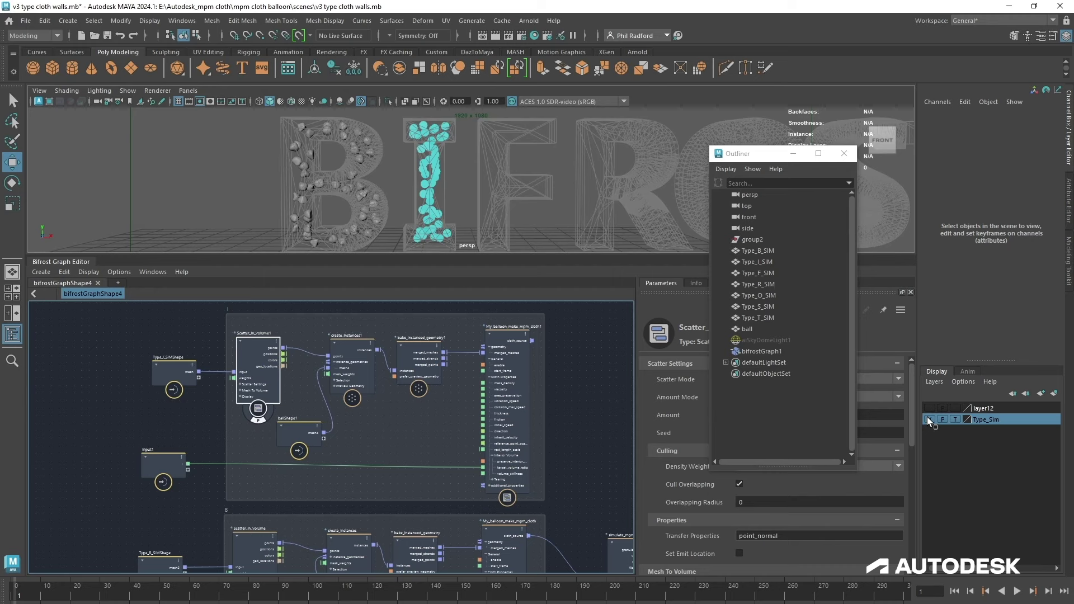
alt+drag(498, 206, 424, 212)
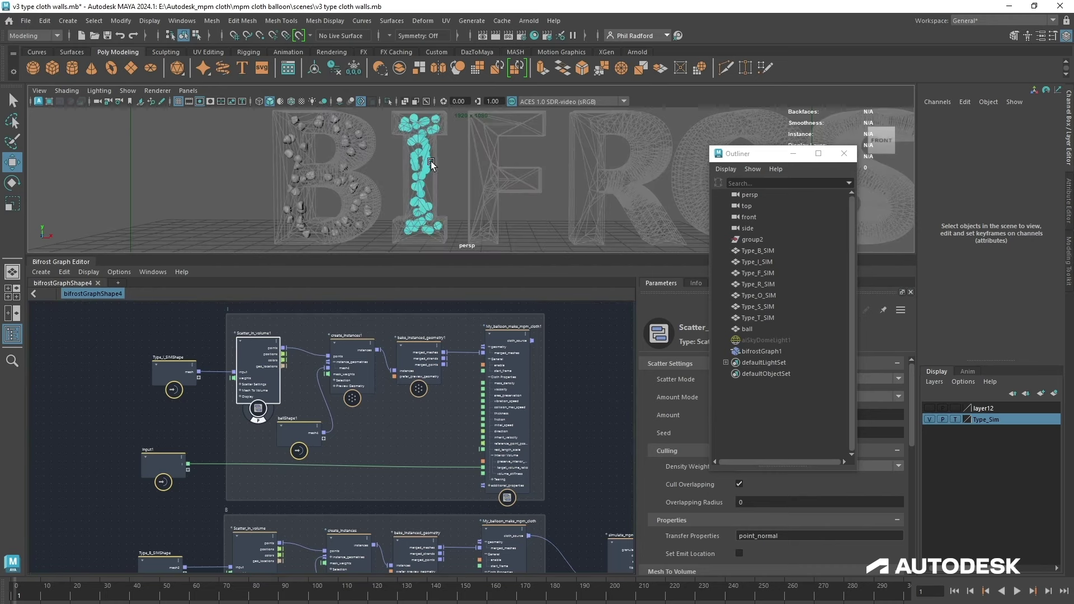
- Move the Outliner out of the way and set the Scatter_in_volume1 amount to 22
drag(762, 155, 0, 173)
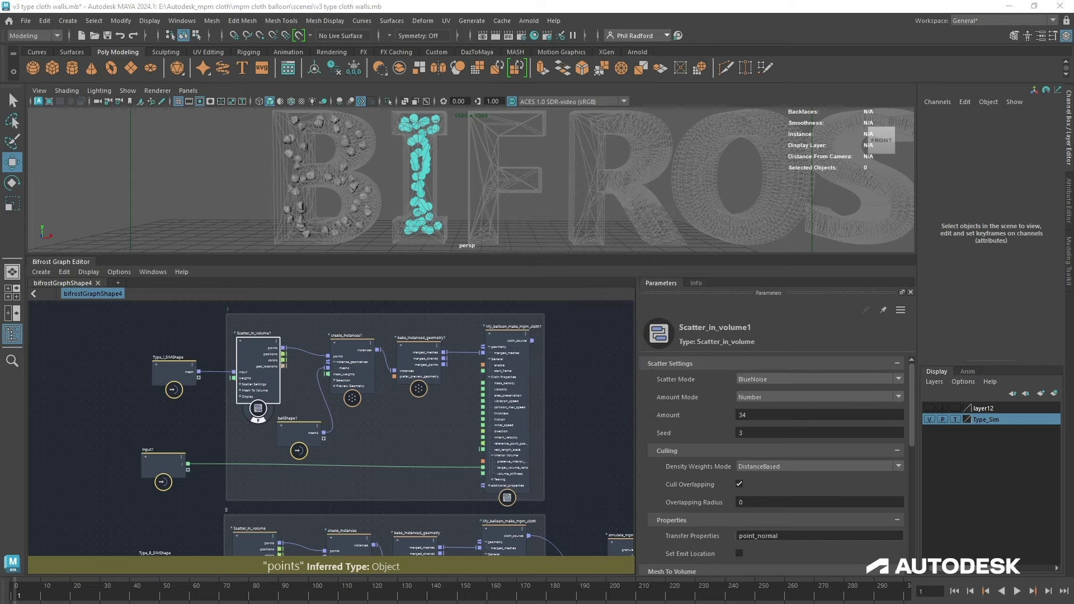
click(764, 414)
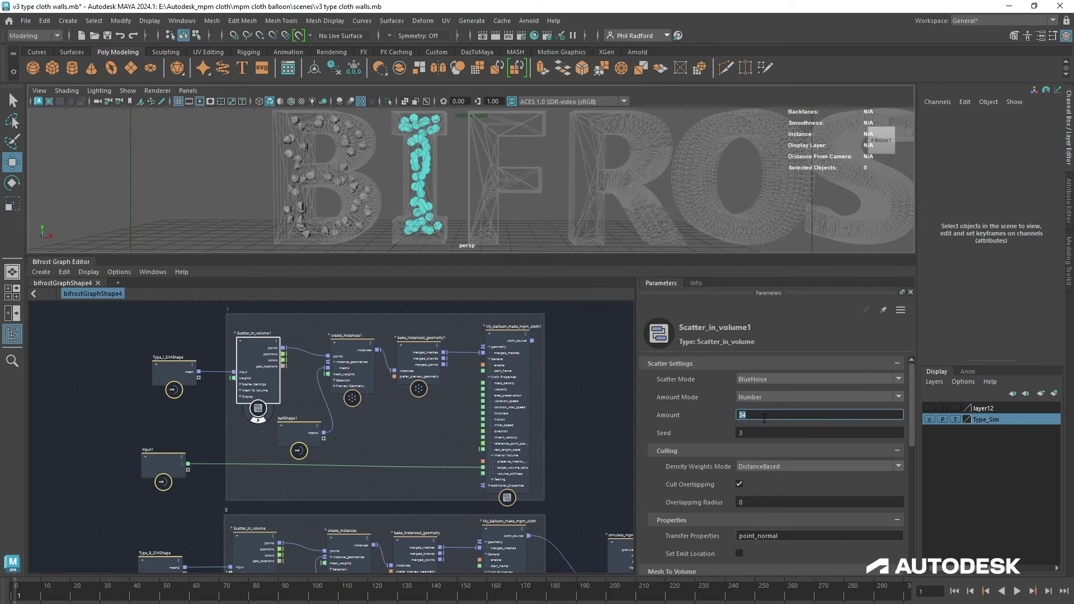
text(22)
key(Return)
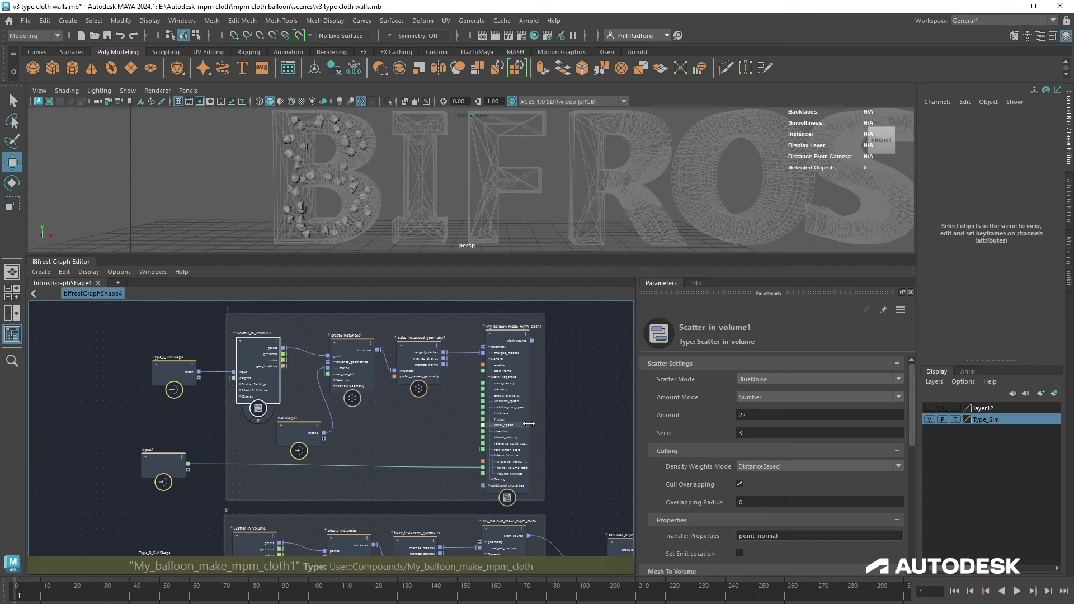
- Connect the cloth_source output of My_balloon_make_mpm_cloth1 to the sources of the simulate_mpm node
alt+middle_drag(599, 427, 508, 382)
click(531, 503)
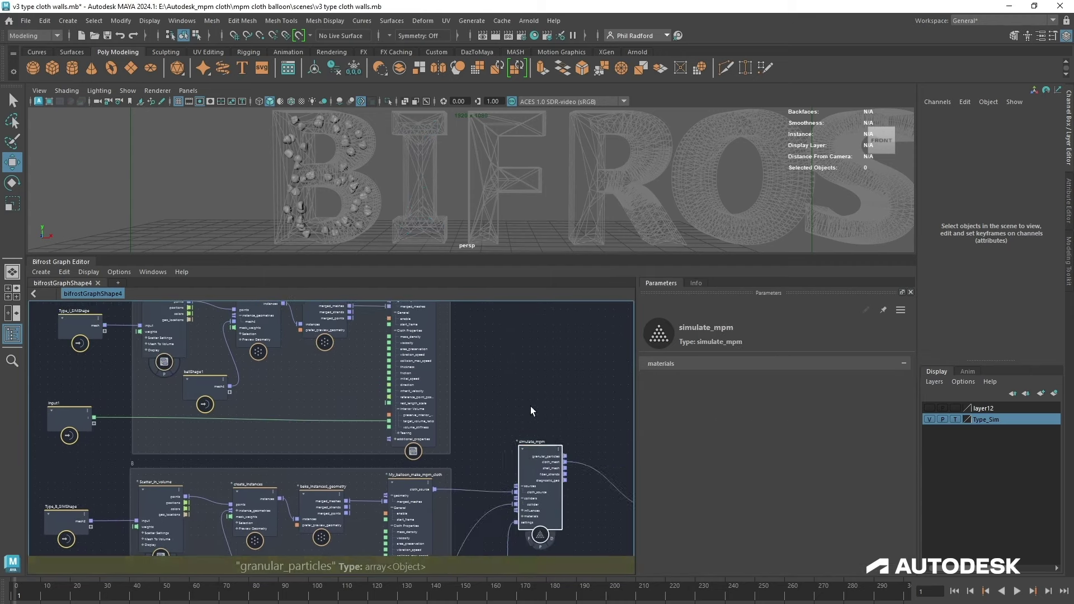
drag(530, 407, 531, 396)
alt+middle_drag(499, 334, 500, 384)
drag(439, 344, 522, 428)
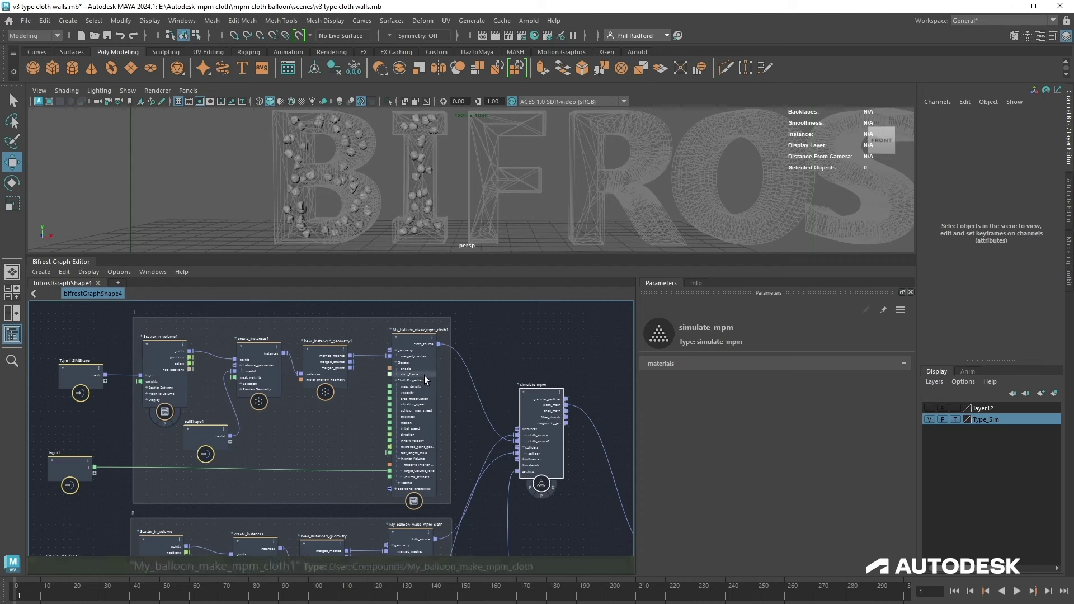
- Nudge My_balloon_make_mpm_cloth1 within the I backdrop and set its start frame to 10
click(411, 349)
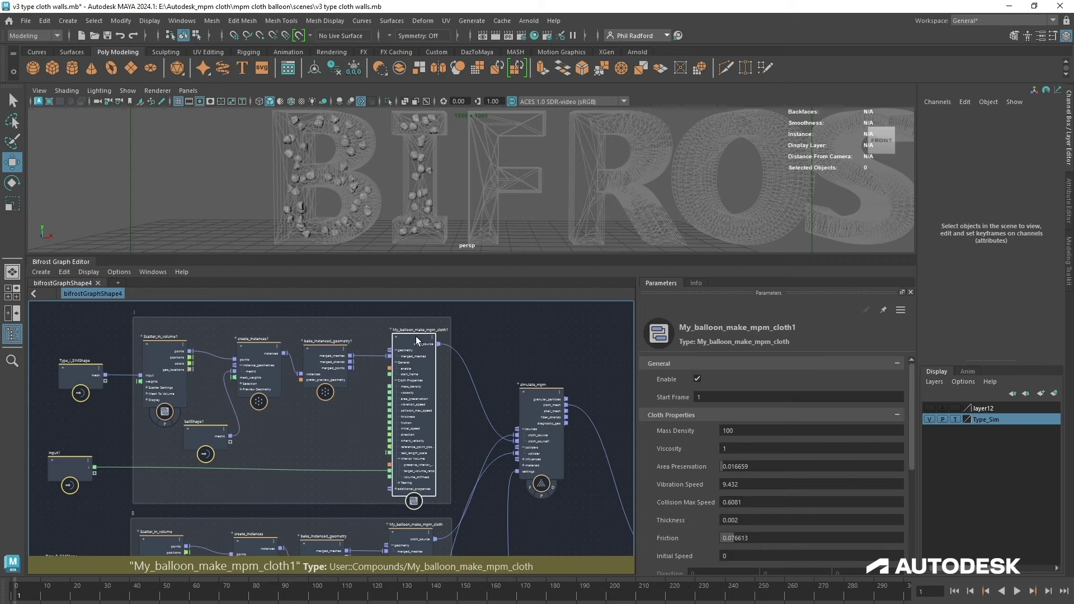
drag(411, 334, 414, 332)
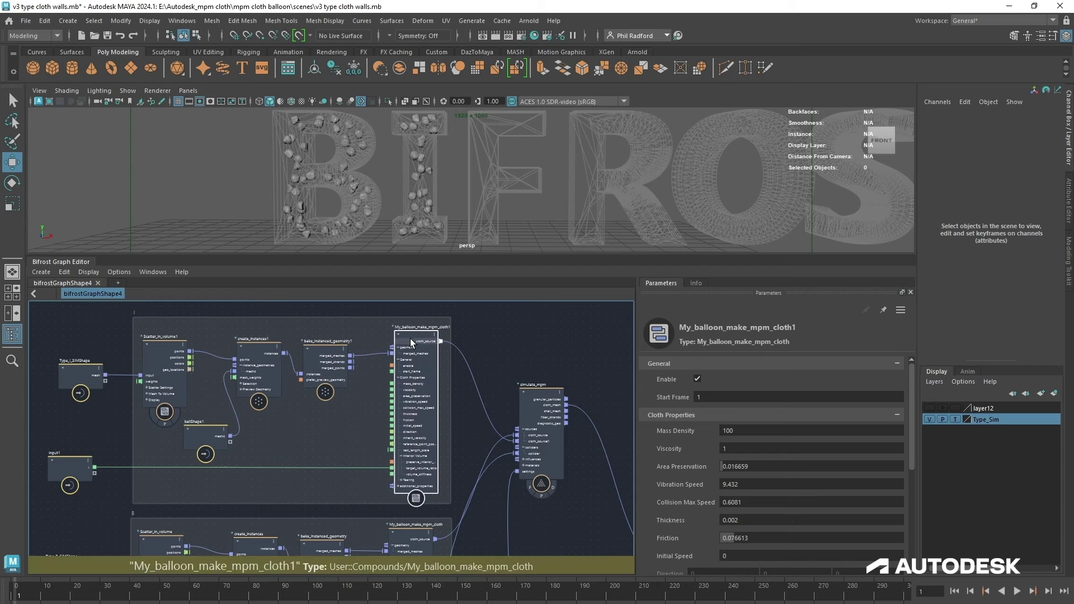
click(723, 396)
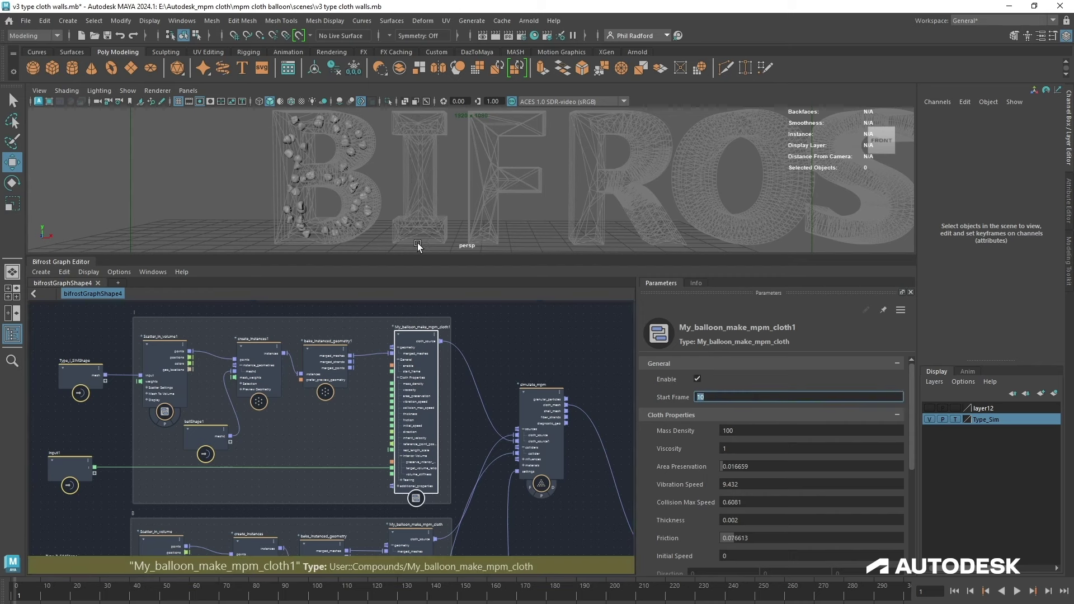
- Key the Bifrost graph's I attribute at a value of 1 on frame 10
click(69, 465)
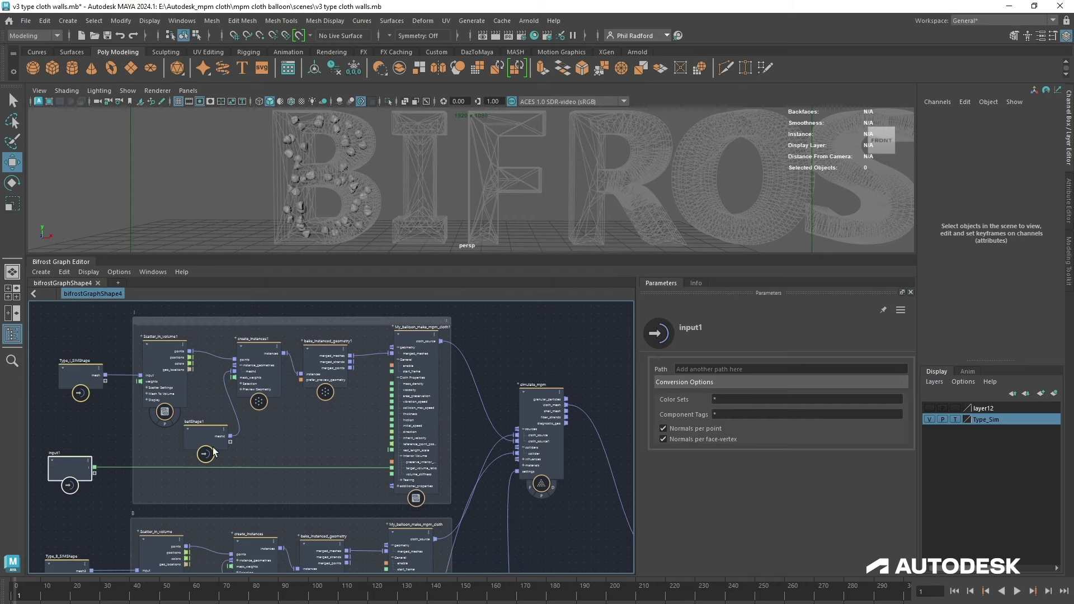
click(313, 173)
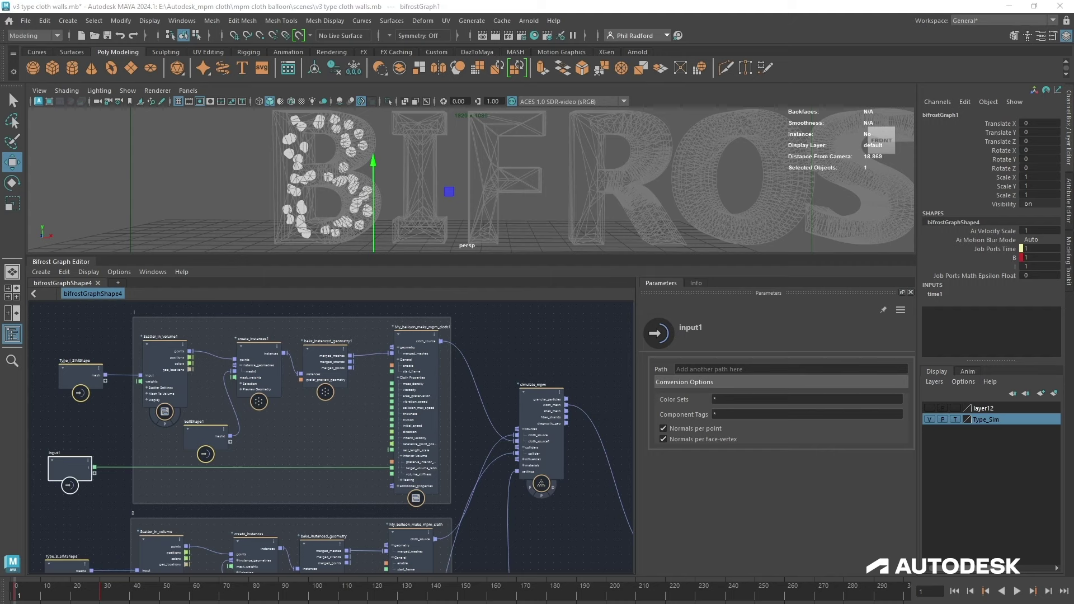
click(47, 597)
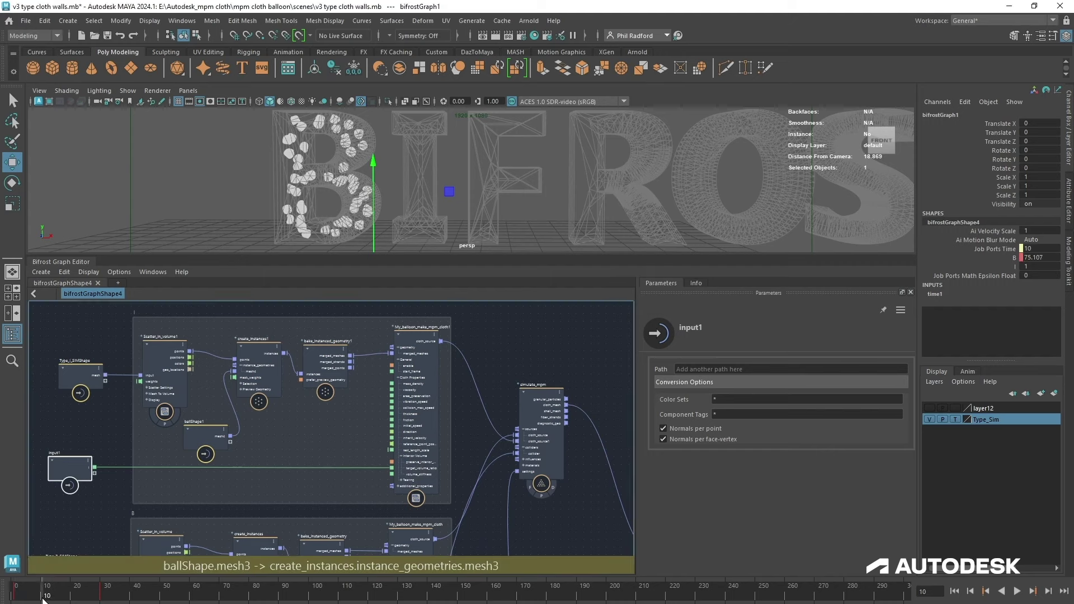
right_click(1011, 266)
click(1002, 285)
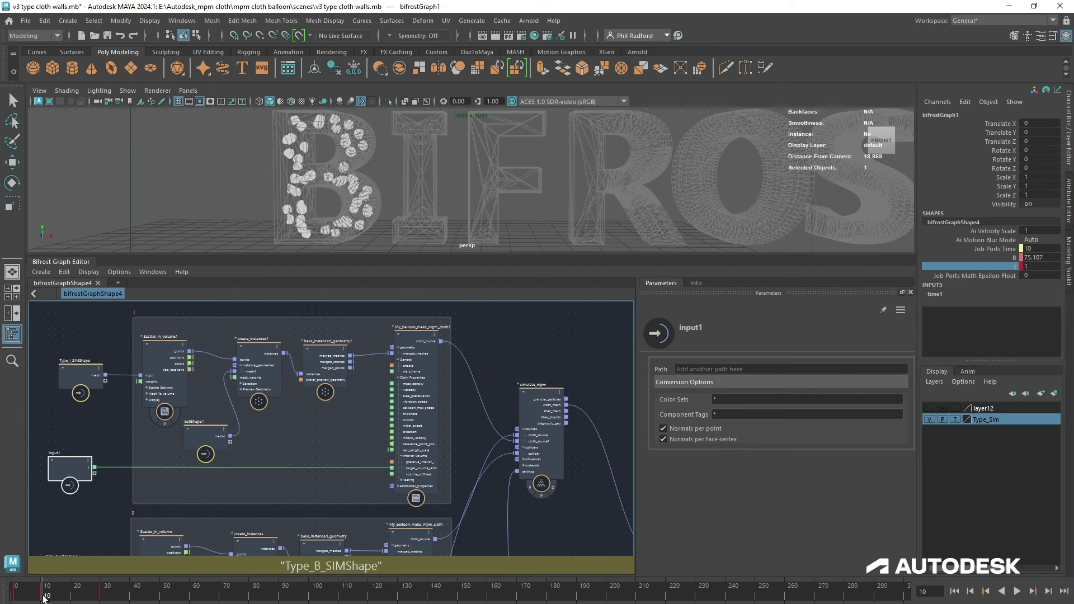
- Key the Bifrost graph's I attribute at a value of 200 on frame 40
click(133, 597)
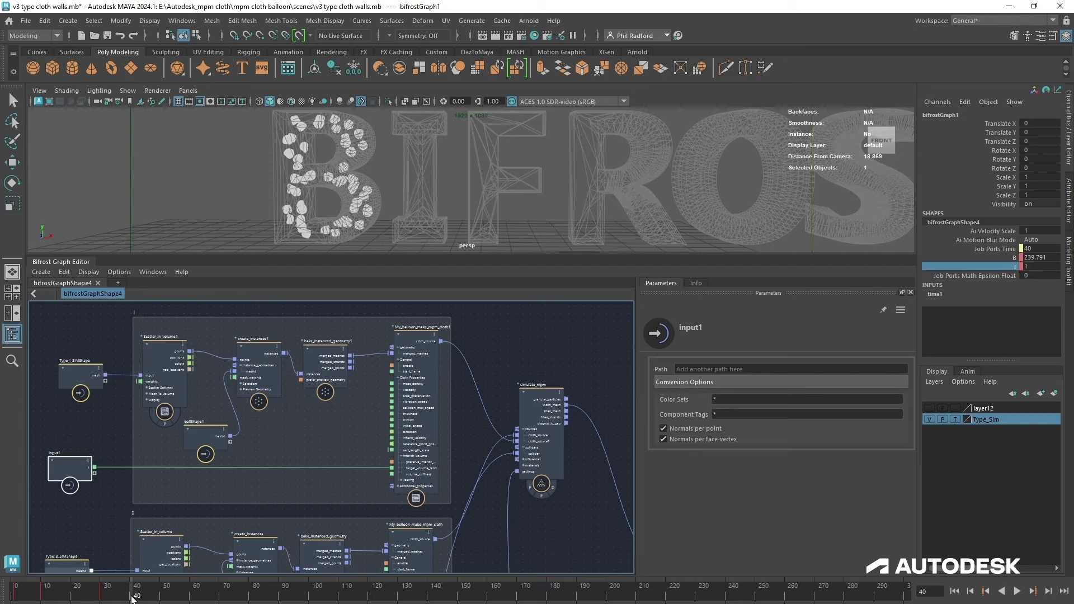
click(1040, 266)
text(200)
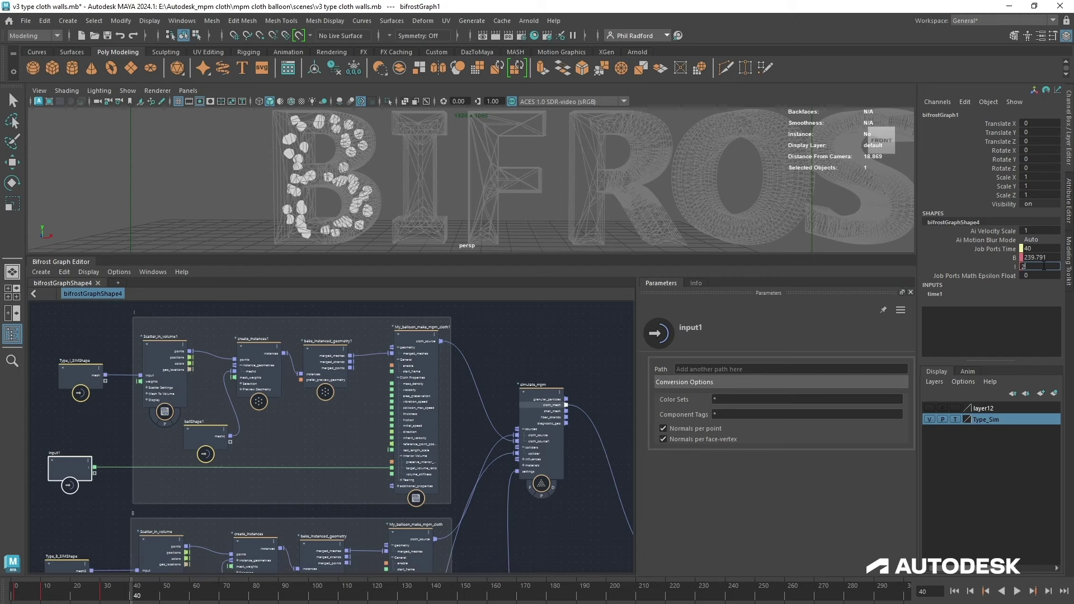
click(1006, 266)
right_click(1006, 266)
click(1008, 287)
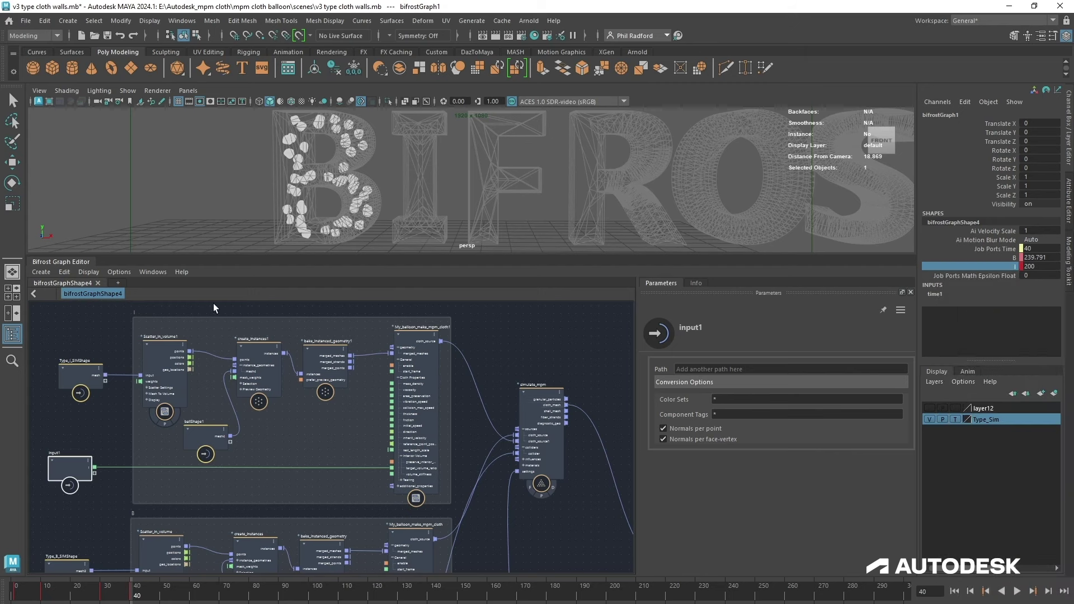
- Deselect the graph, hide the Type_Sim layer and play the B and I balloon simulation from the first frame
click(185, 173)
key(w)
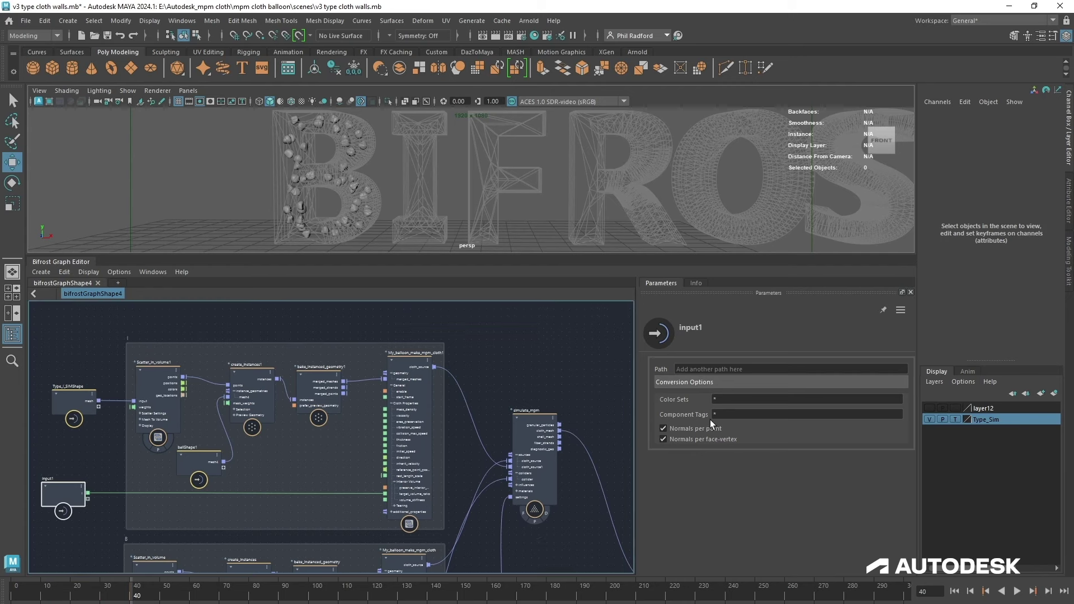
click(954, 591)
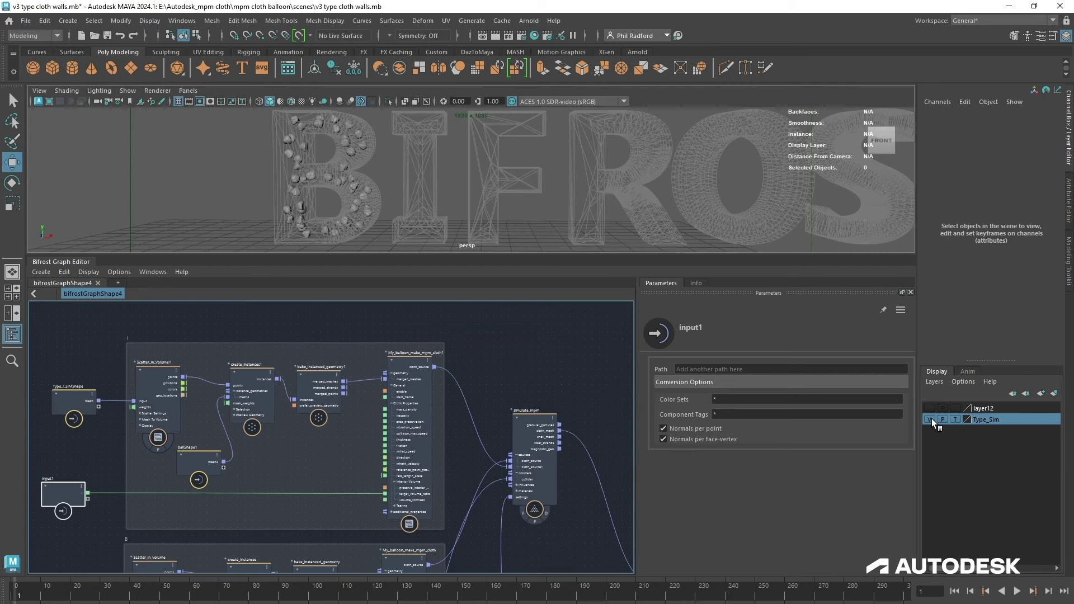
click(930, 419)
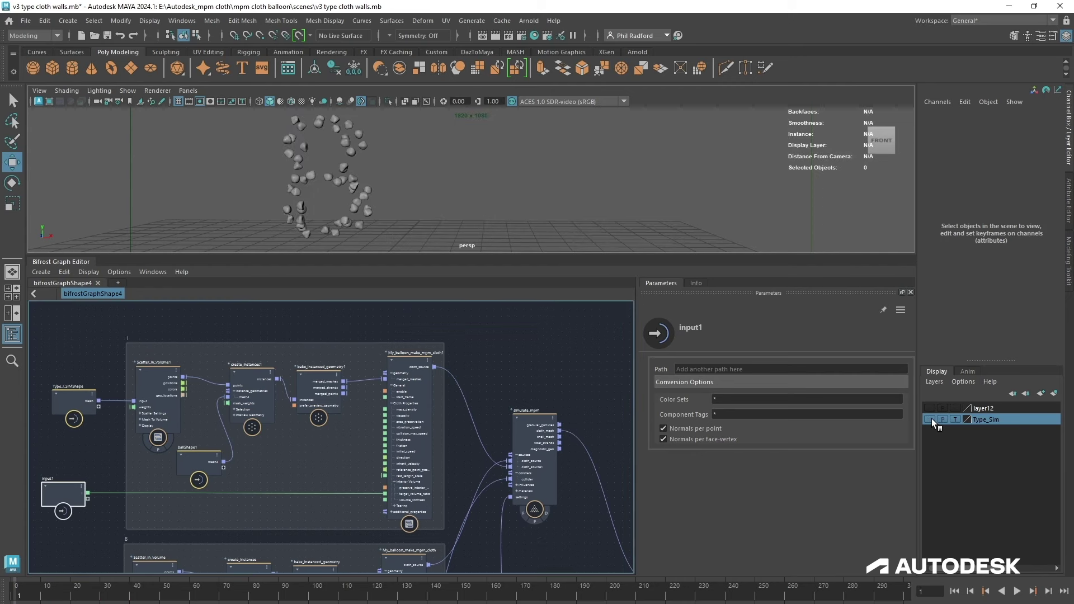
click(1017, 591)
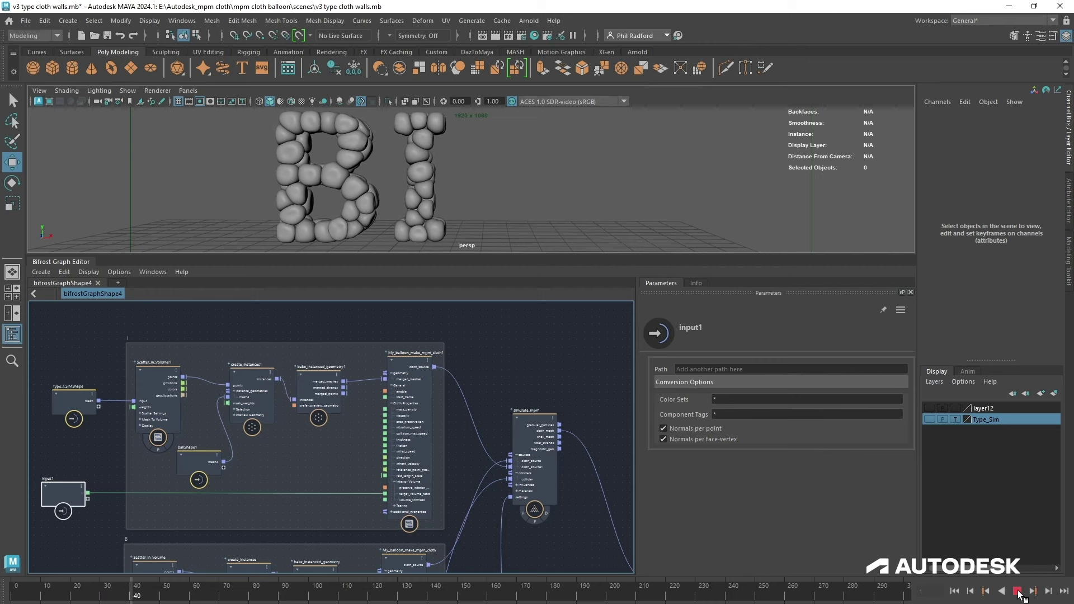
click(1017, 591)
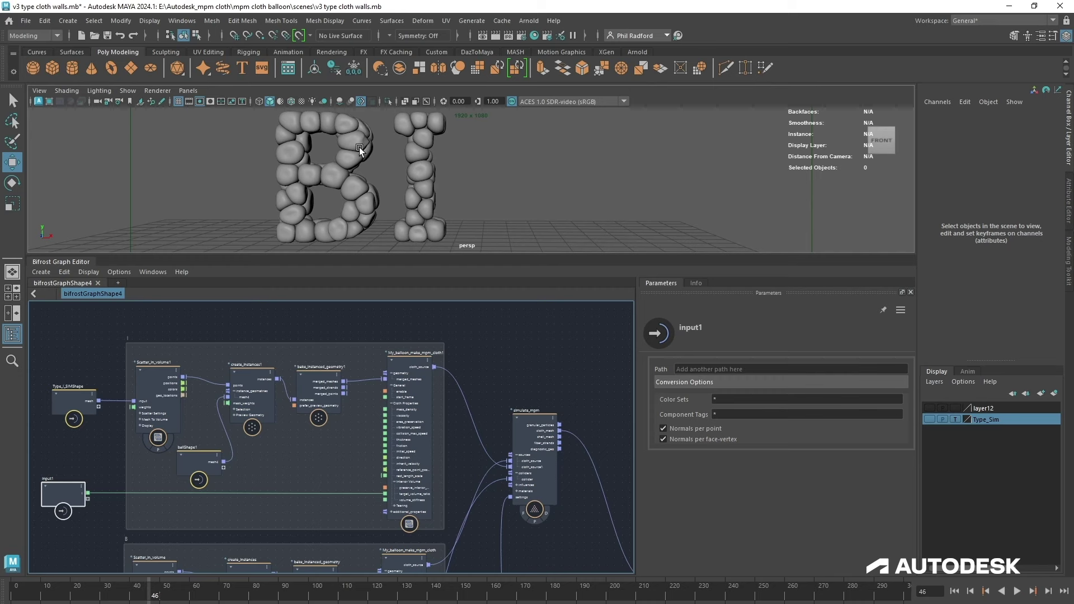
- Set the detail size of the mpm_solver_settings node to 0.07
alt+middle_drag(587, 566, 513, 330)
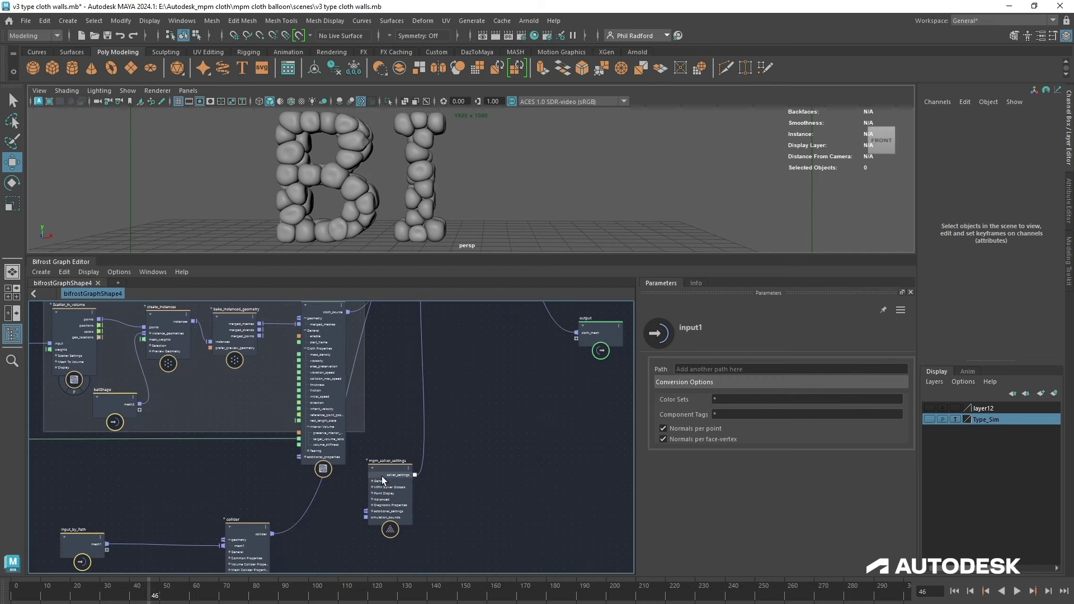
click(381, 479)
click(744, 486)
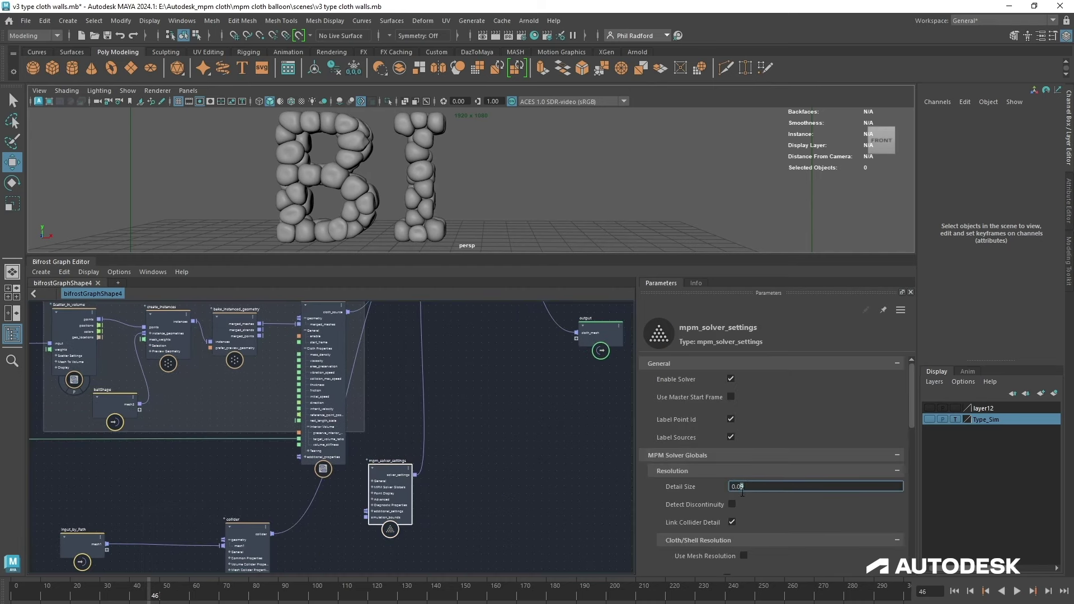
text(7)
key(Return)
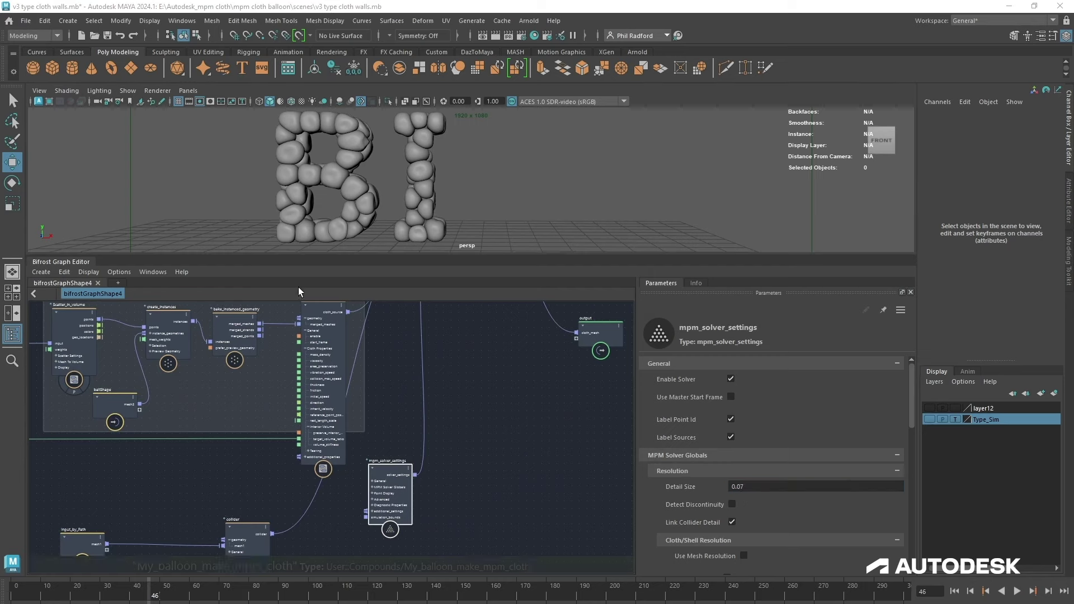
- Enlarge the viewport and replay the balloon simulation from the first frame at the new detail size, stopping once both letters are inflated
drag(462, 256, 464, 359)
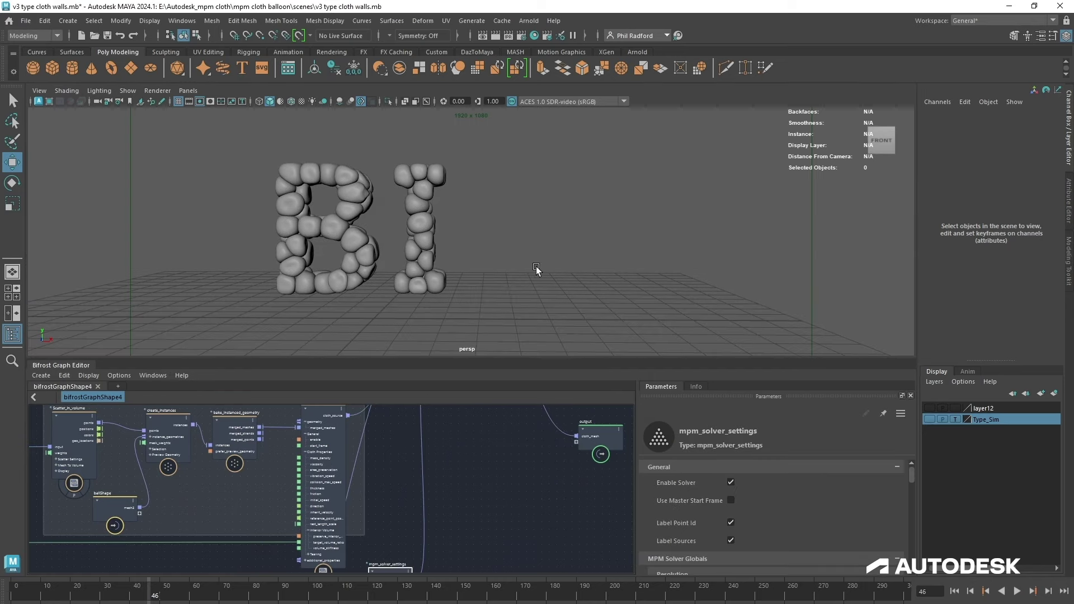
click(954, 591)
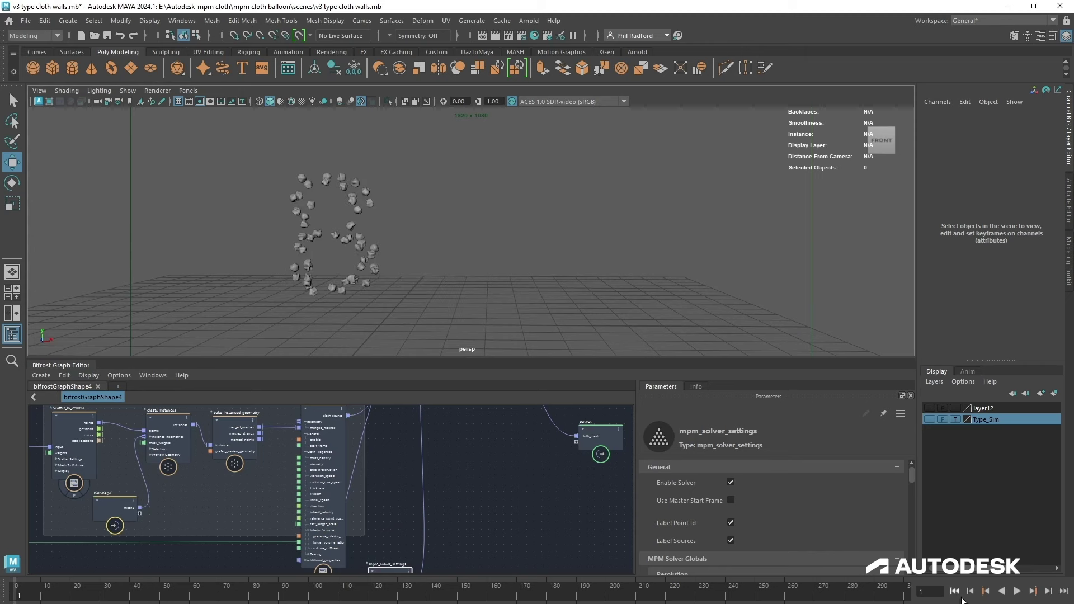
click(1018, 591)
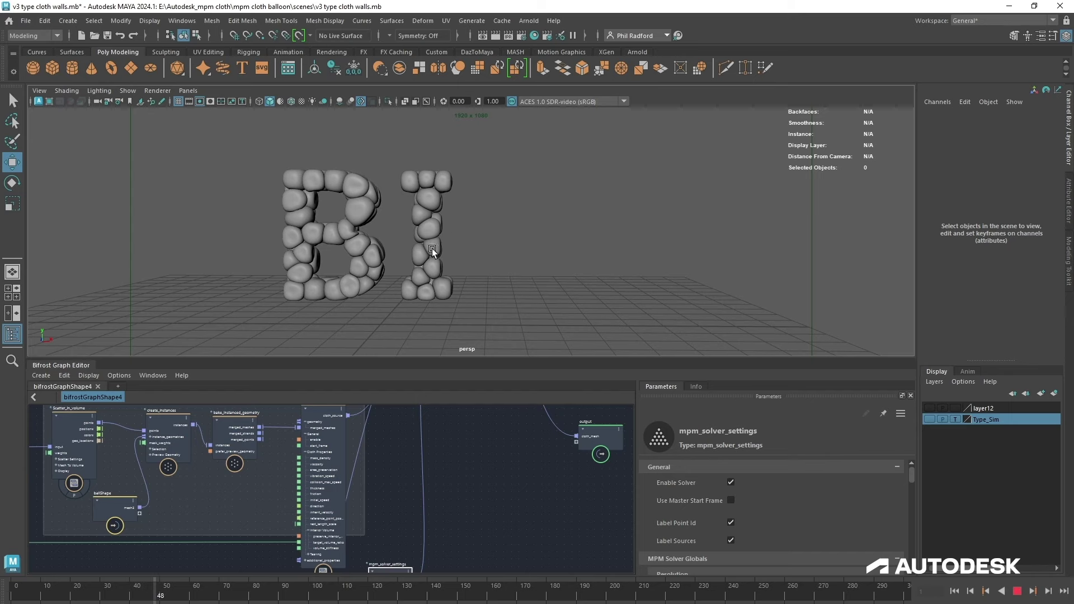
key(Escape)
- Enlarge the graph editor, collapse the Interior Volume and Cloth Properties groups on My_balloon_make_mpm_cloth, and lower the node within the B backdrop
drag(454, 358, 474, 258)
alt+middle_drag(465, 338, 520, 434)
alt+right_drag(520, 434, 503, 433)
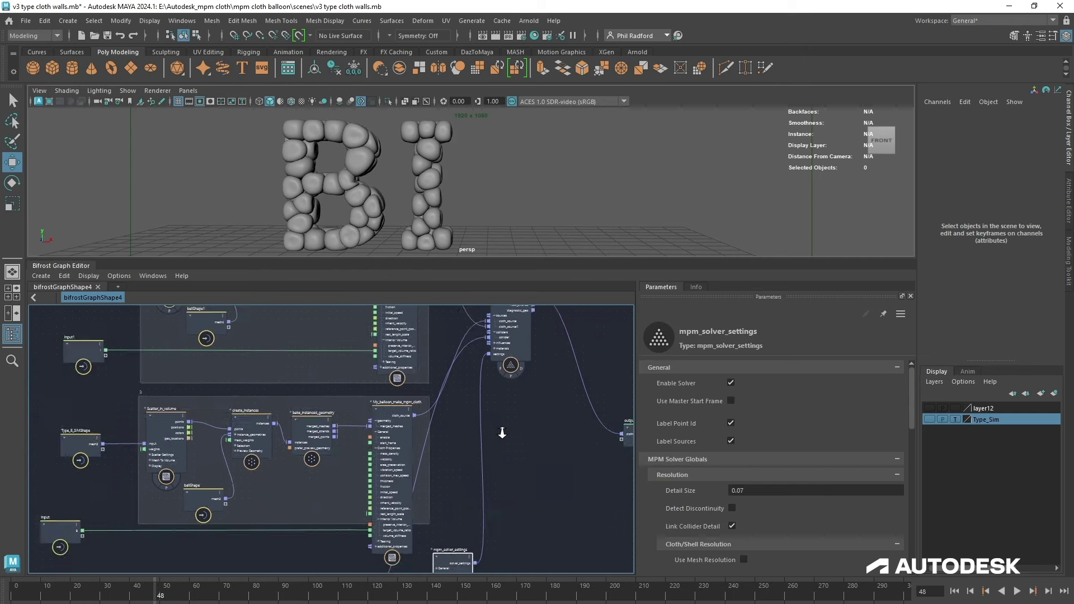
middle_drag(511, 442, 518, 400)
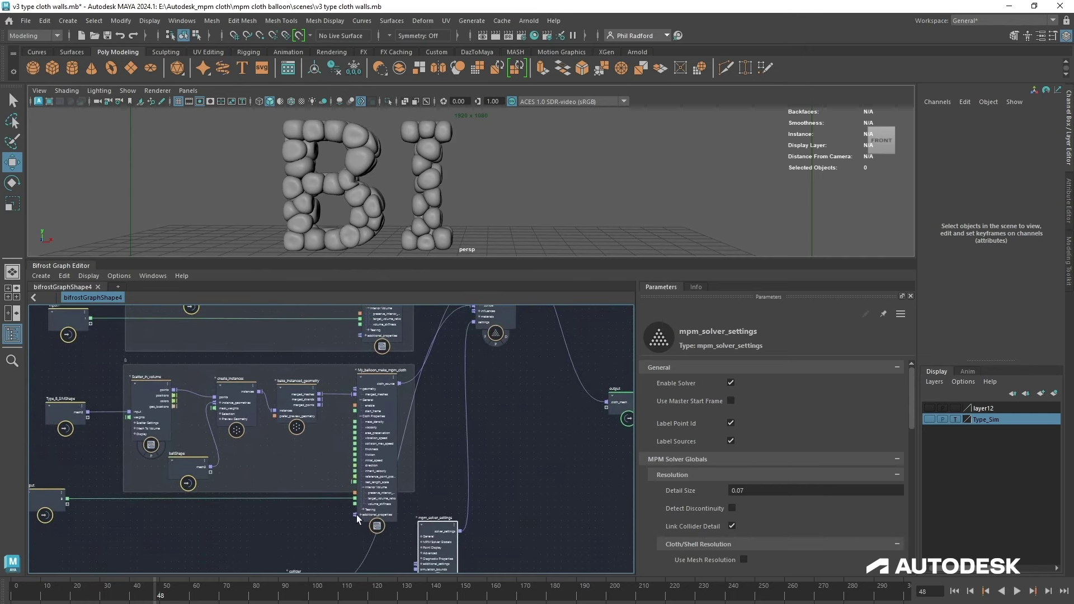
click(362, 488)
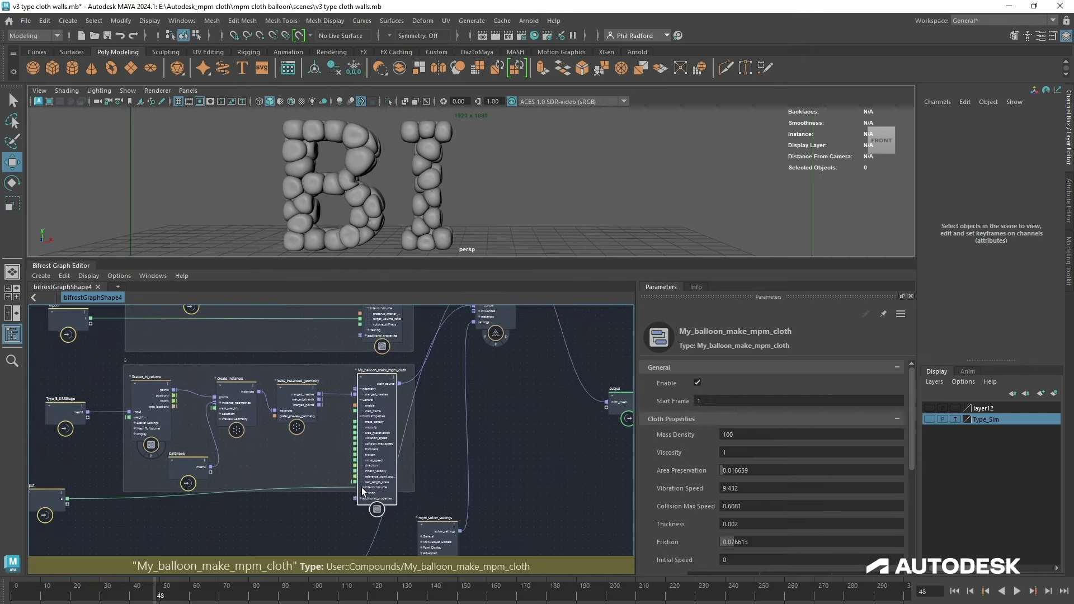
click(362, 417)
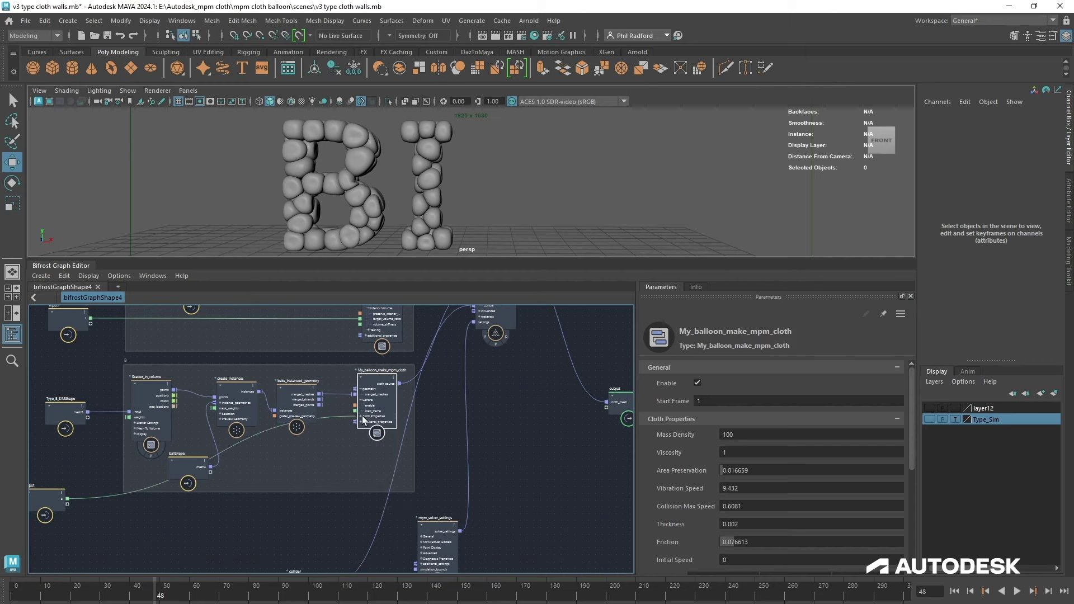
drag(369, 402, 368, 431)
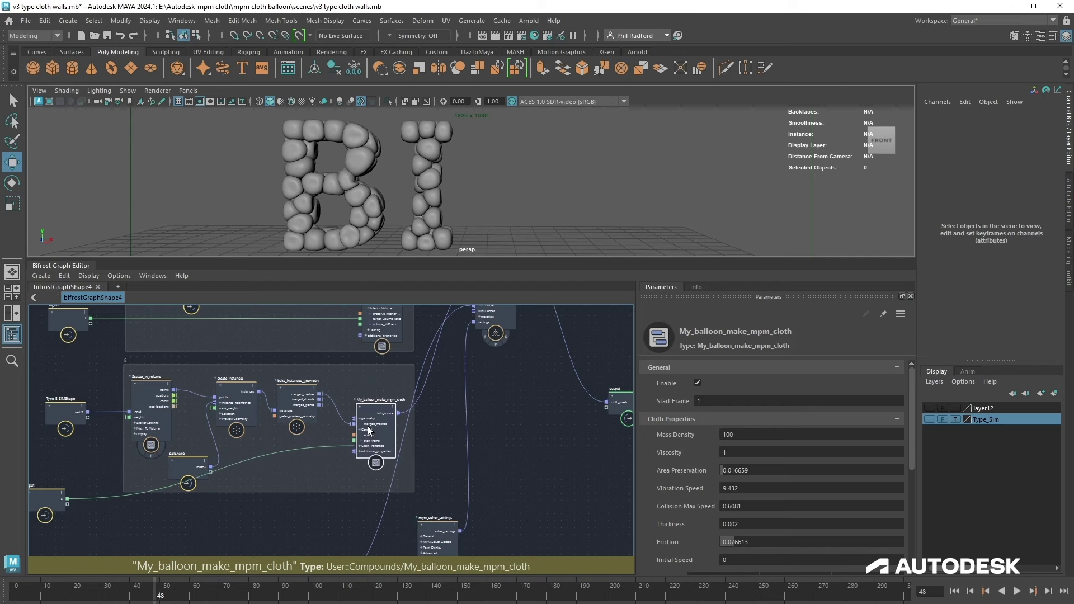
- Collapse the Interior Volume and Cloth Properties groups on My_balloon_make_mpm_cloth1 and lower the node slightly within the I backdrop
alt+middle_drag(496, 428, 521, 516)
click(393, 398)
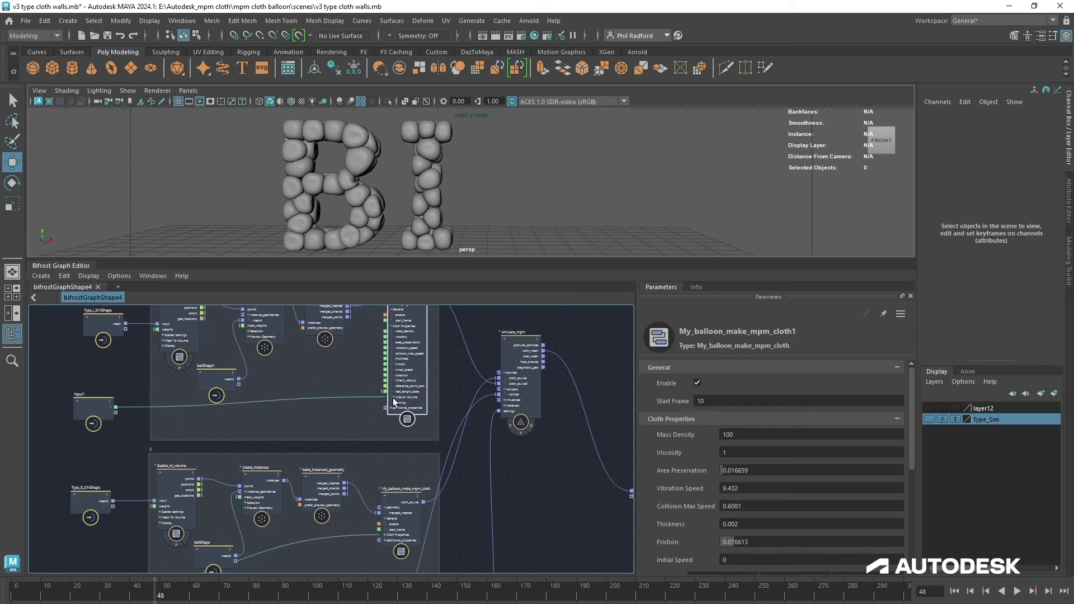
scroll(393, 398, up, 2)
click(394, 360)
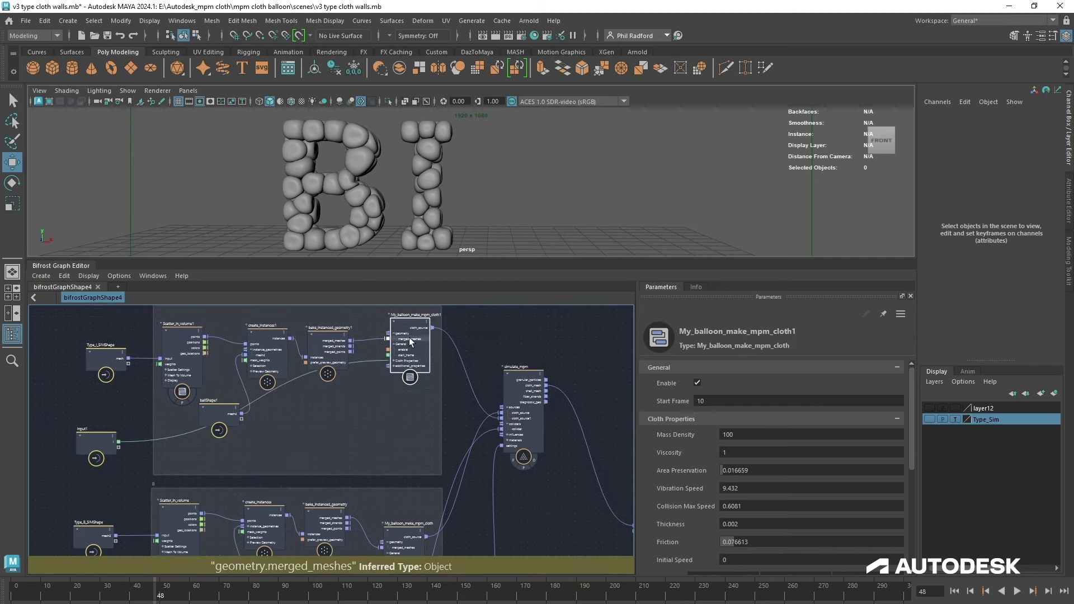
drag(410, 341, 409, 352)
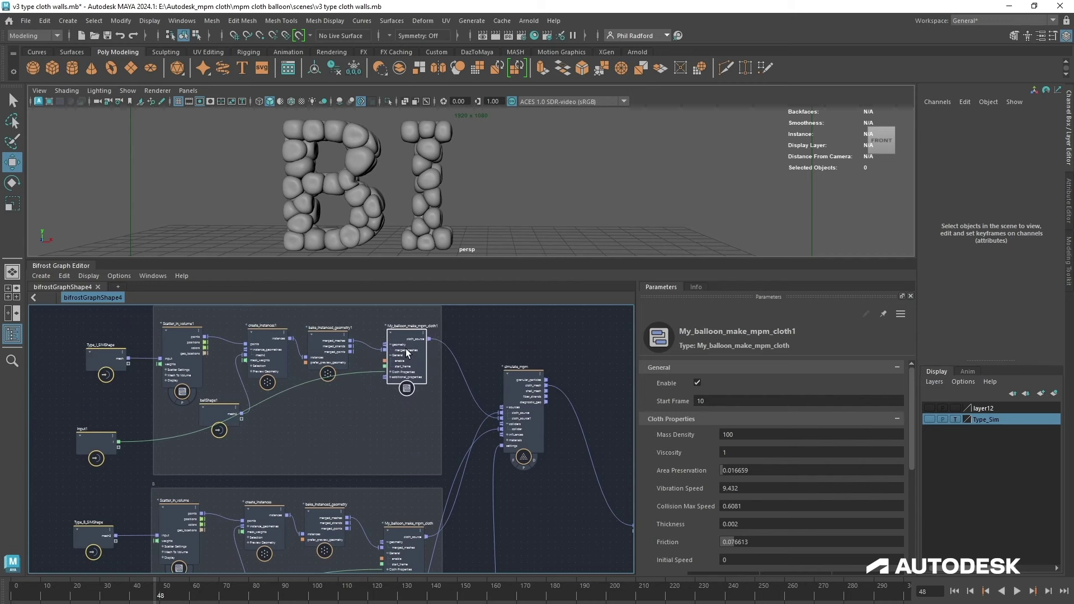
alt+middle_drag(455, 404, 469, 256)
alt+middle_drag(527, 416, 508, 523)
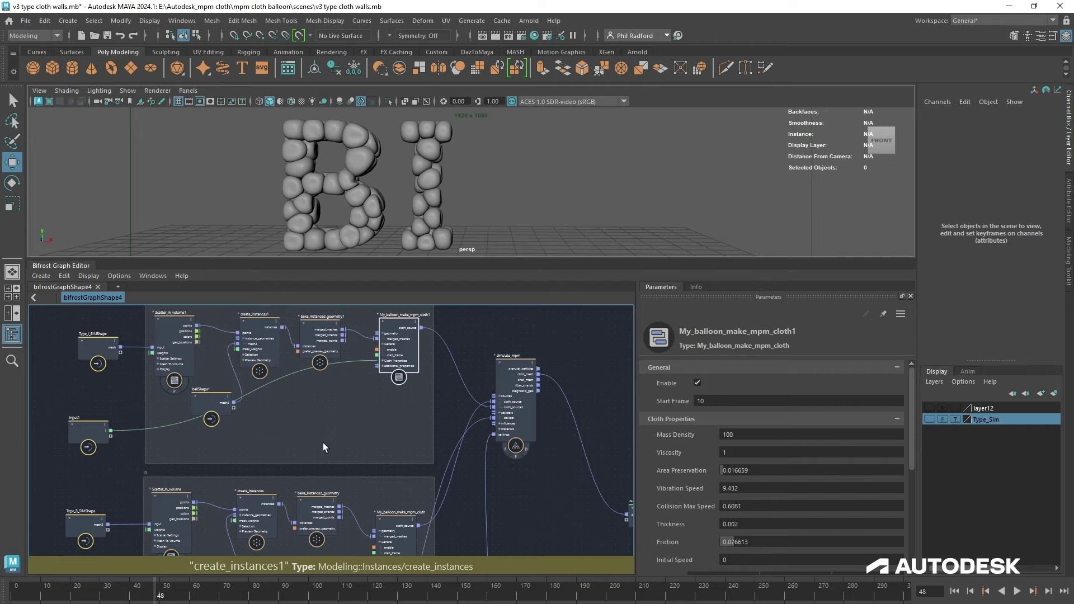